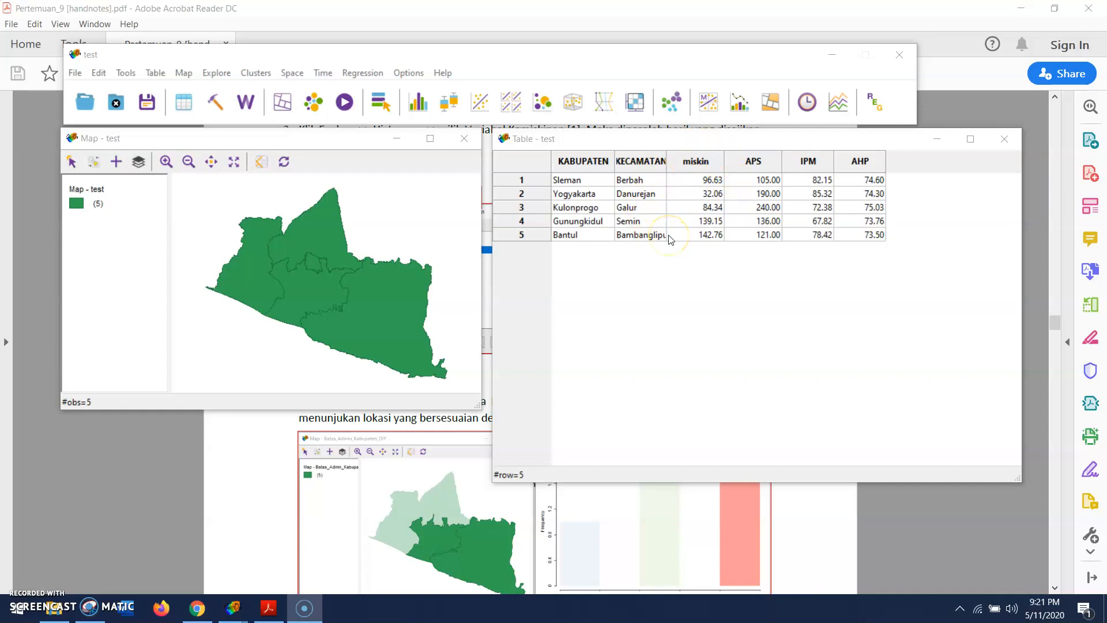
Step: Create a histogram of the miskin variable and place it beside the map
{"action": "left_click", "coordinate": [215, 73]}
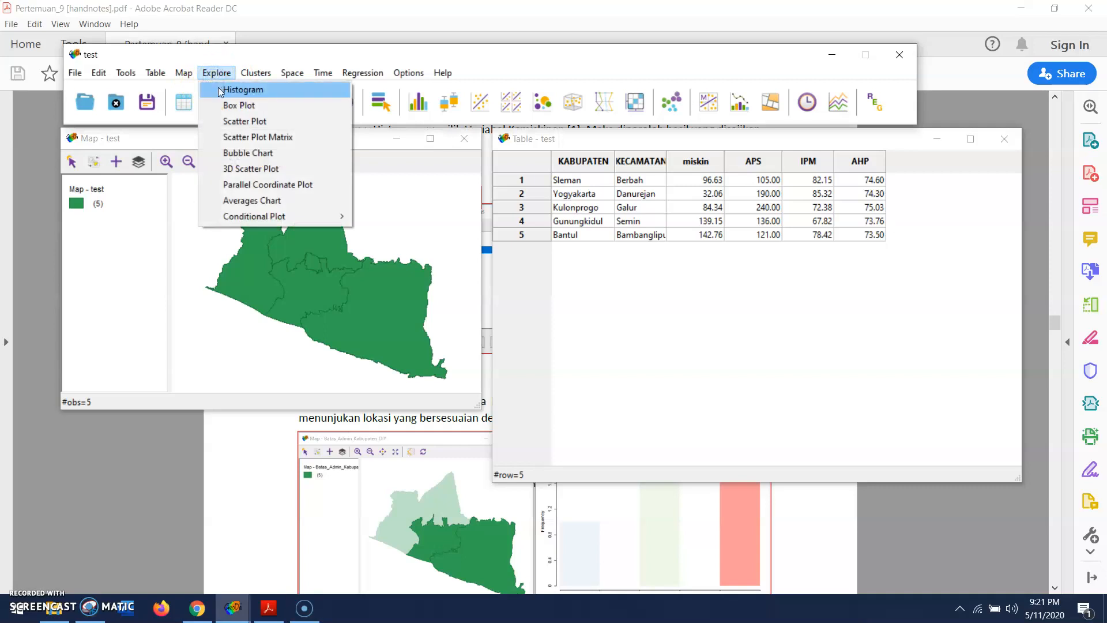
{"action": "left_click", "coordinate": [218, 88]}
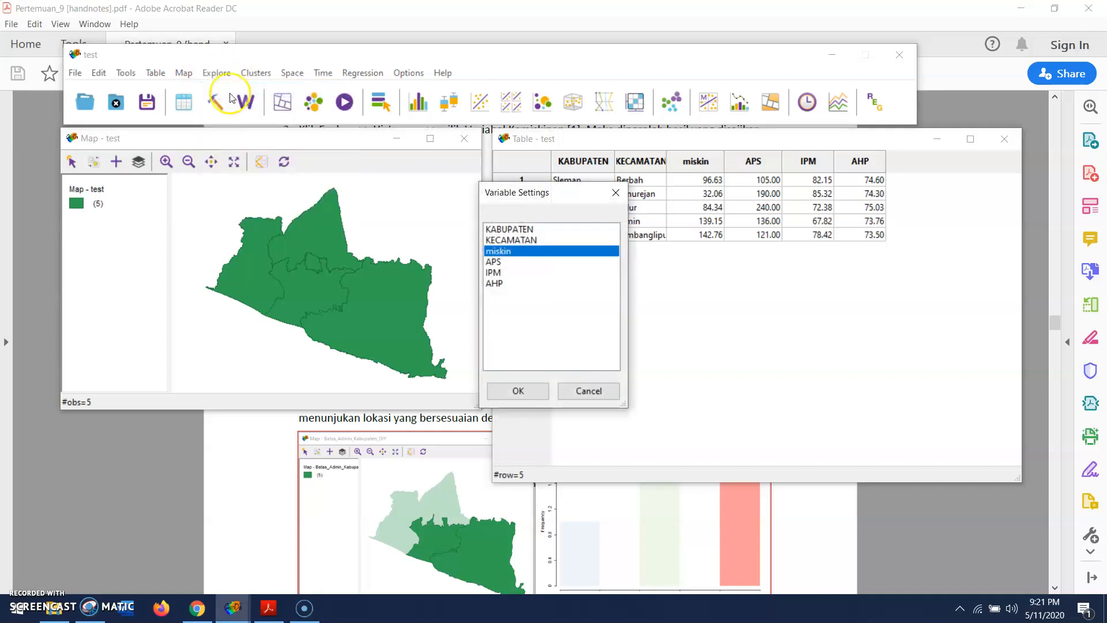
{"action": "left_click", "coordinate": [536, 391]}
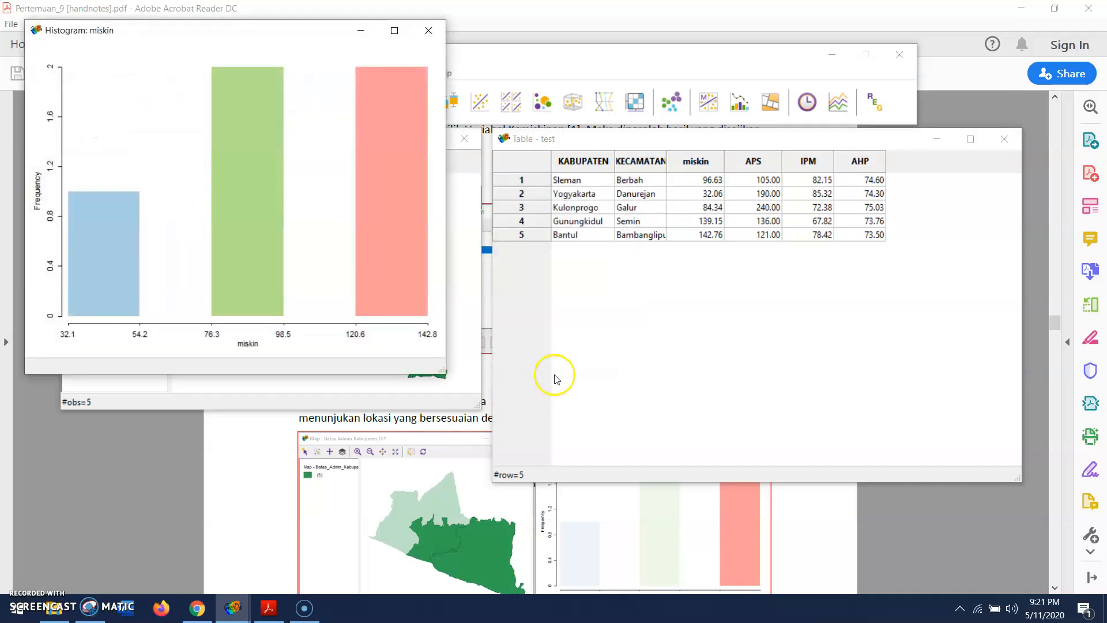
{"action": "left_click_drag", "start_coordinate": [248, 32], "coordinate": [765, 89]}
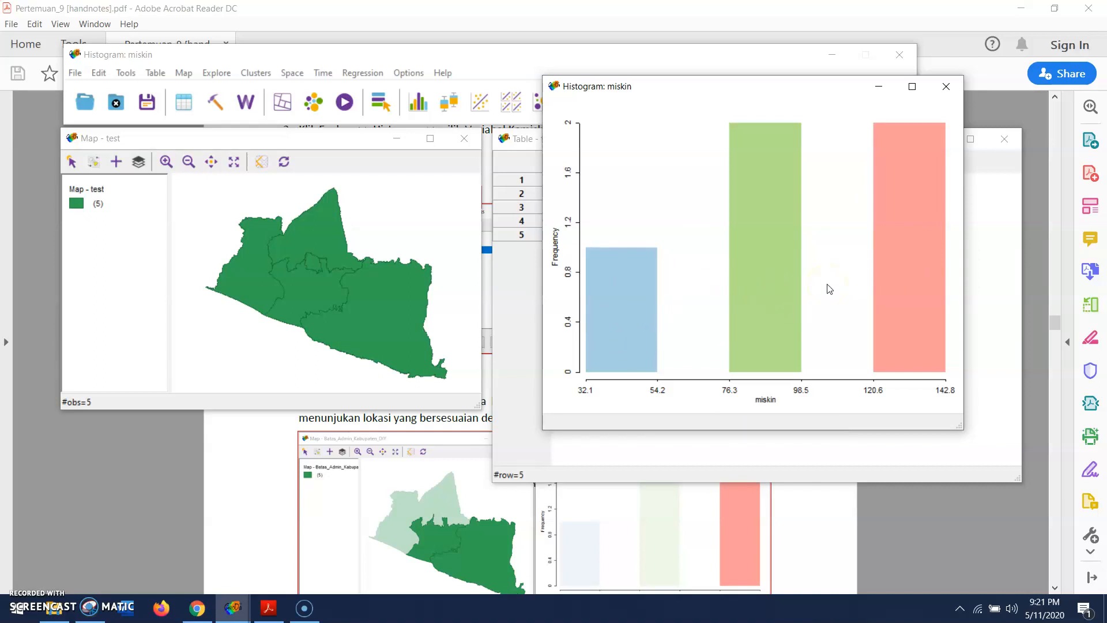
Step: Select the histogram's highest-range miskin bar and reposition the chart to examine the linked regions and table rows
{"action": "left_click", "coordinate": [886, 237]}
{"action": "left_click_drag", "start_coordinate": [792, 92], "coordinate": [902, 115]}
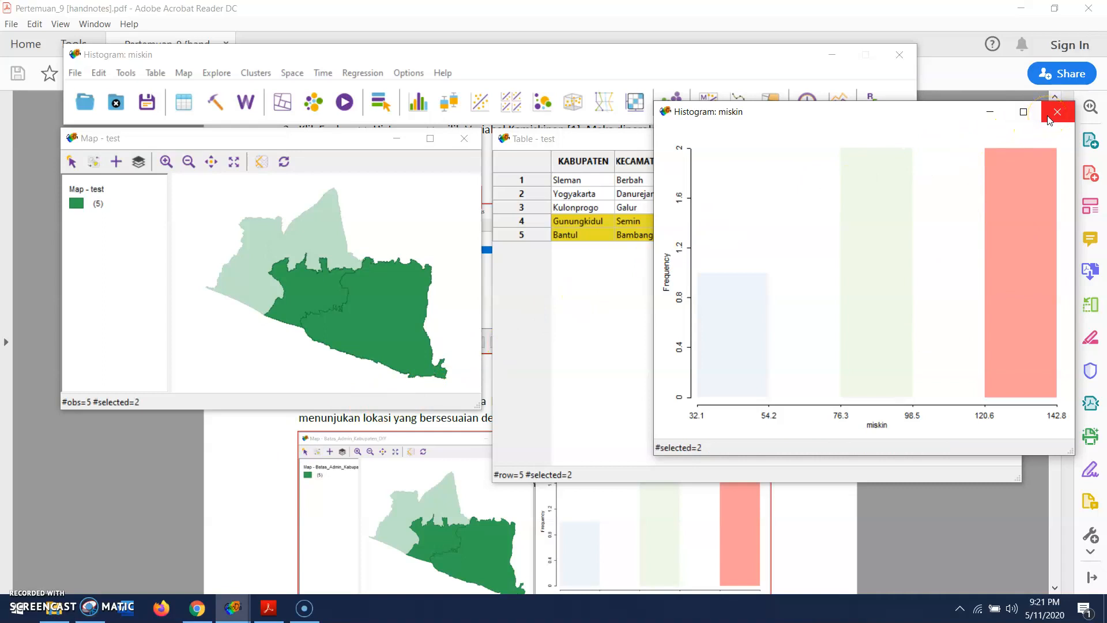
{"action": "left_click_drag", "start_coordinate": [918, 111], "coordinate": [634, 191]}
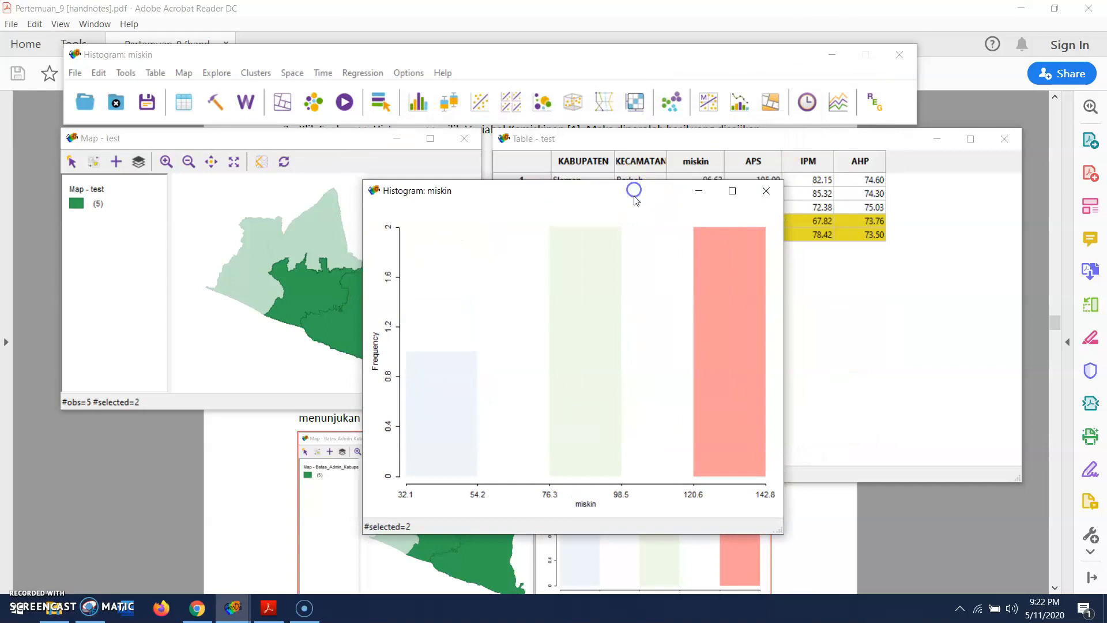
{"action": "right_click", "coordinate": [531, 311]}
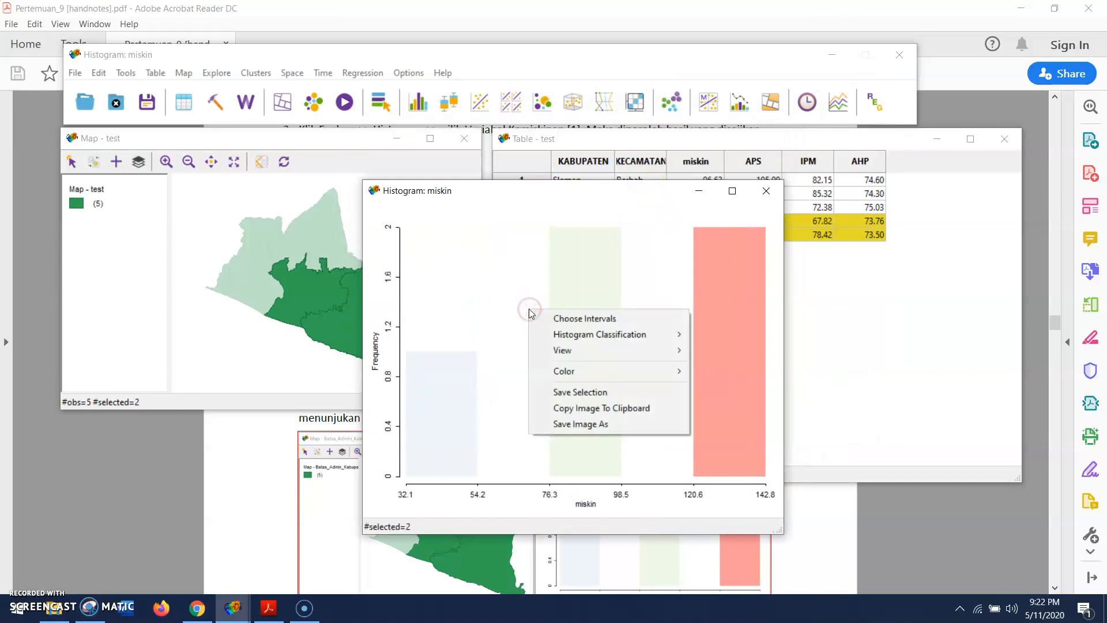
{"action": "left_click", "coordinate": [577, 424]}
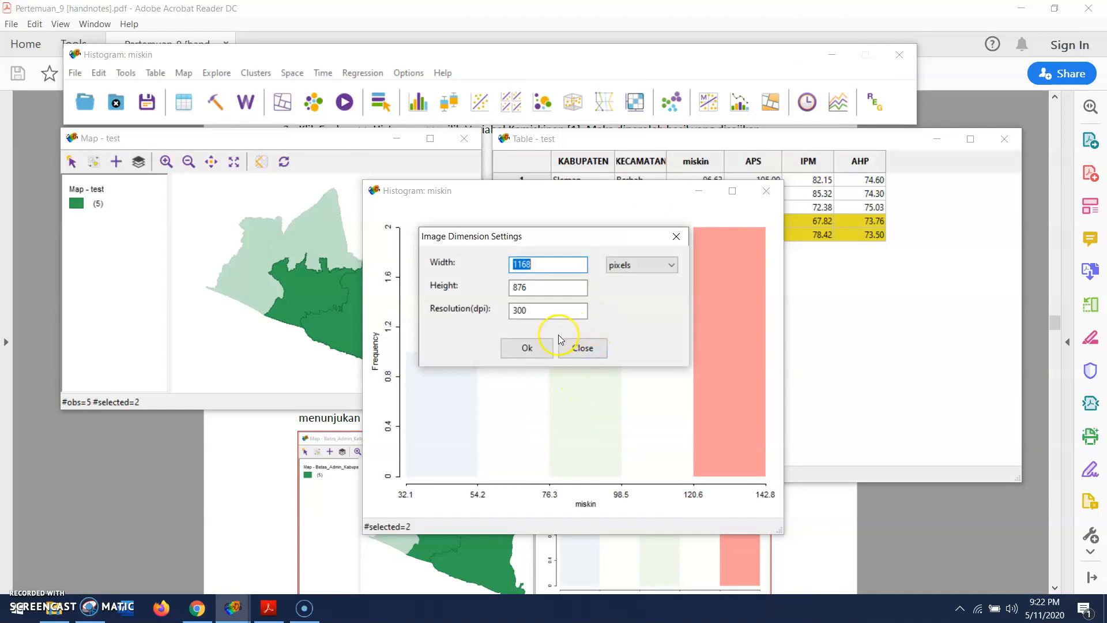
{"action": "left_click", "coordinate": [676, 236]}
Step: Close the miskin histogram and clear the region selection on the map
{"action": "left_click", "coordinate": [769, 196]}
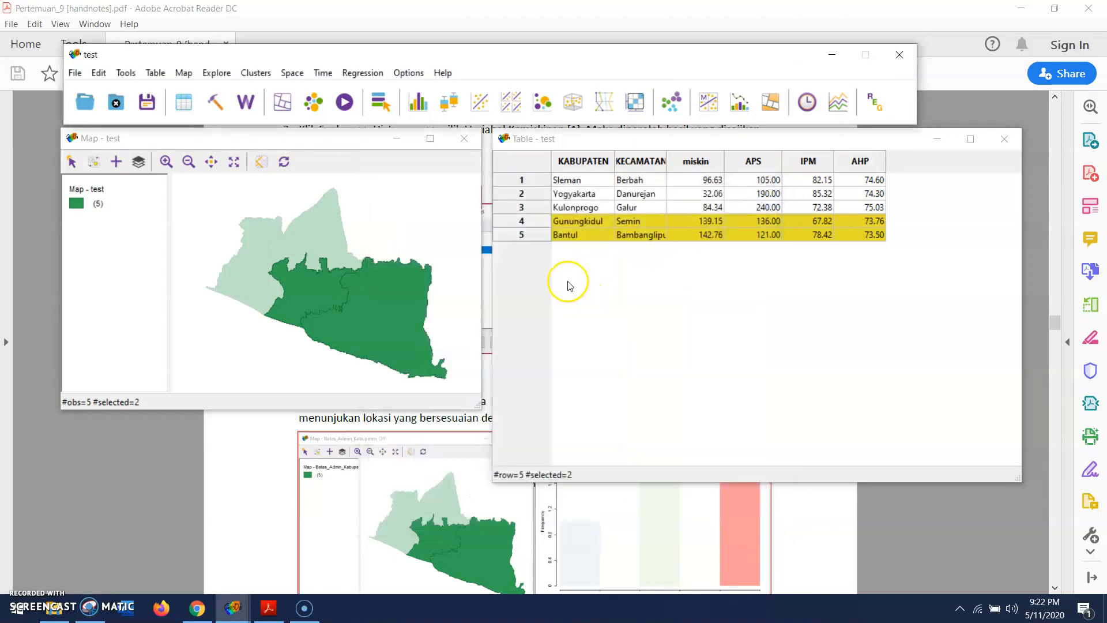
{"action": "left_click", "coordinate": [429, 231]}
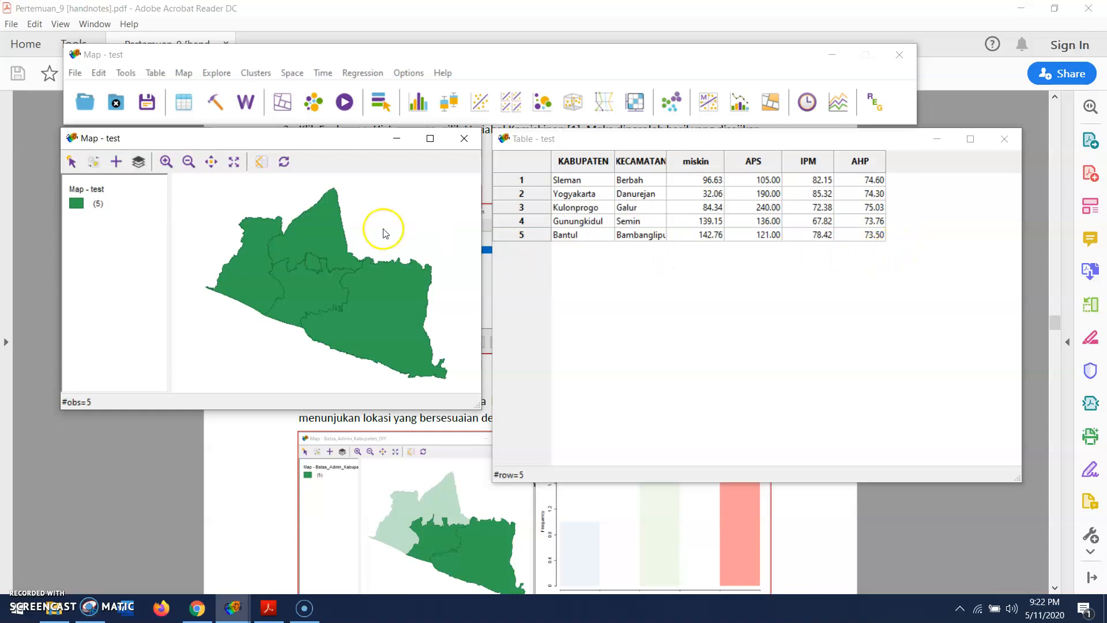
Step: Create a quantile map with 3 categories for the miskin variable
{"action": "left_click", "coordinate": [267, 52]}
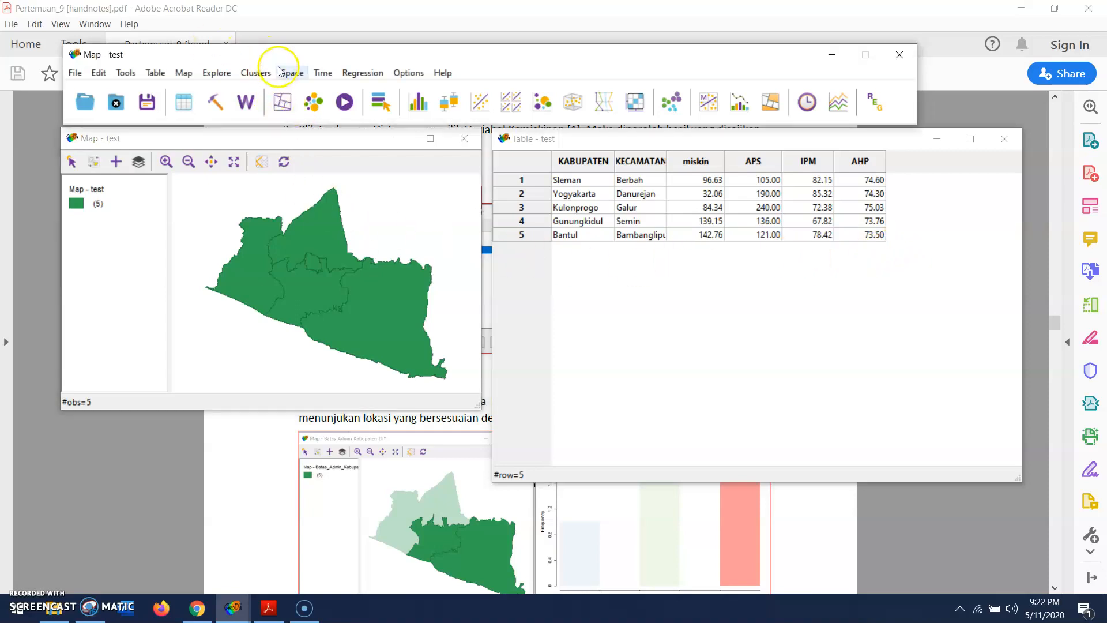
{"action": "left_click", "coordinate": [185, 74]}
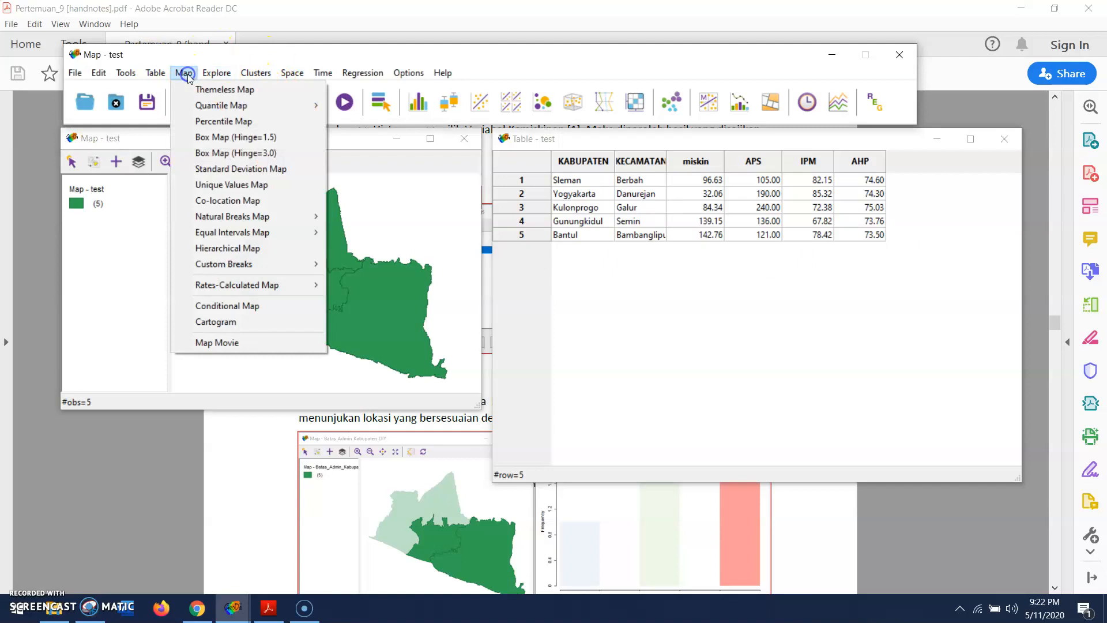
{"action": "mouse_move", "coordinate": [208, 110]}
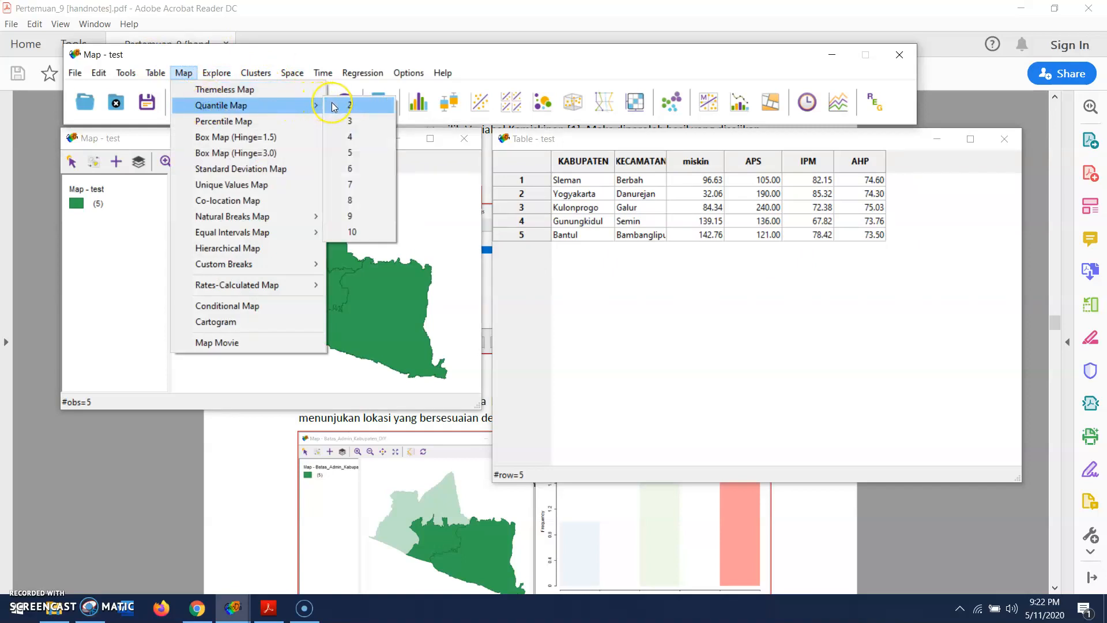
{"action": "left_click", "coordinate": [343, 121]}
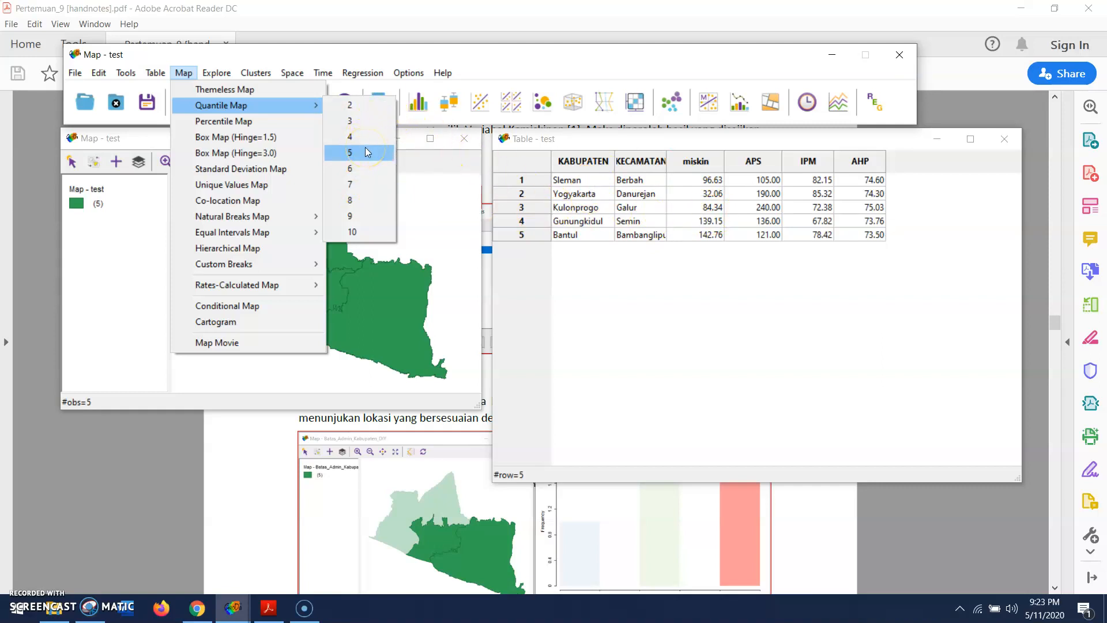
{"action": "left_click", "coordinate": [368, 126]}
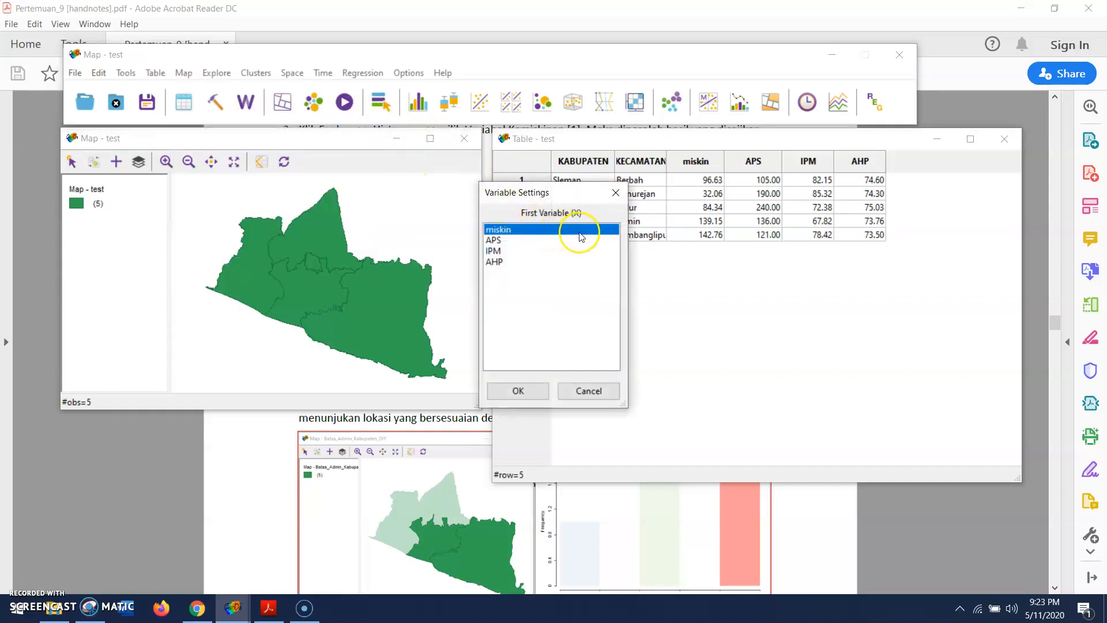
{"action": "left_click", "coordinate": [524, 390]}
Step: Enlarge the quantile map, place it over the original map, and move the attribute table beside it
{"action": "left_click_drag", "start_coordinate": [364, 51], "coordinate": [735, 154]}
{"action": "left_click_drag", "start_coordinate": [857, 422], "coordinate": [935, 455]}
{"action": "left_click_drag", "start_coordinate": [704, 153], "coordinate": [272, 124]}
{"action": "left_click_drag", "start_coordinate": [588, 146], "coordinate": [678, 150]}
{"action": "left_click_drag", "start_coordinate": [347, 120], "coordinate": [404, 143]}
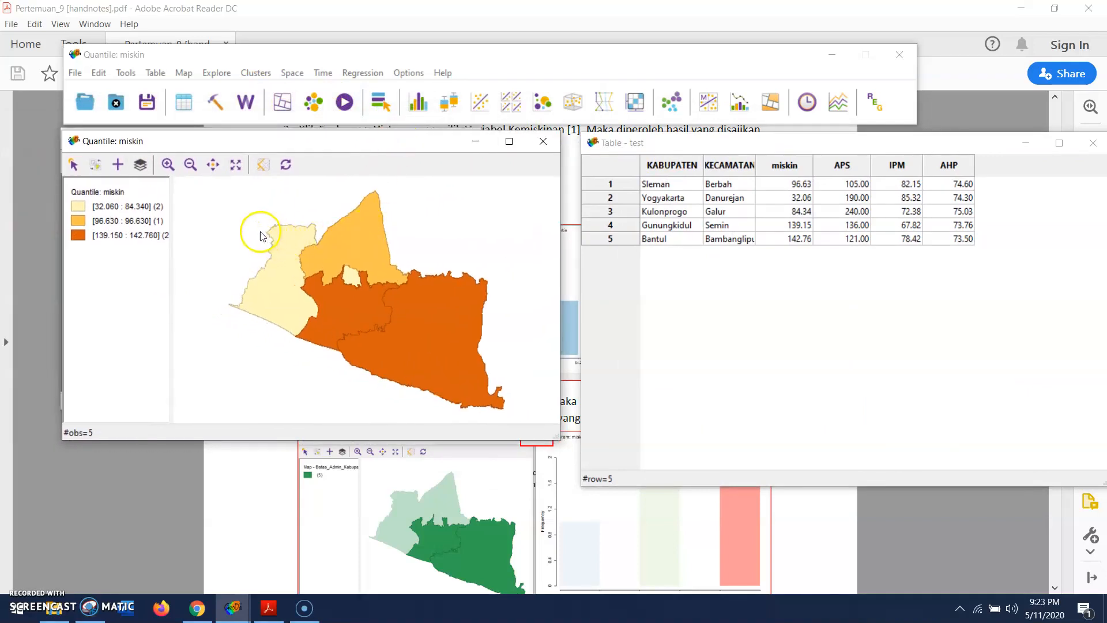
Step: Select Kulonprogo, Yogyakarta, Gunungkidul and Bantul in turn on the quantile map to examine their table records, and clear the selection
{"action": "left_click", "coordinate": [132, 209]}
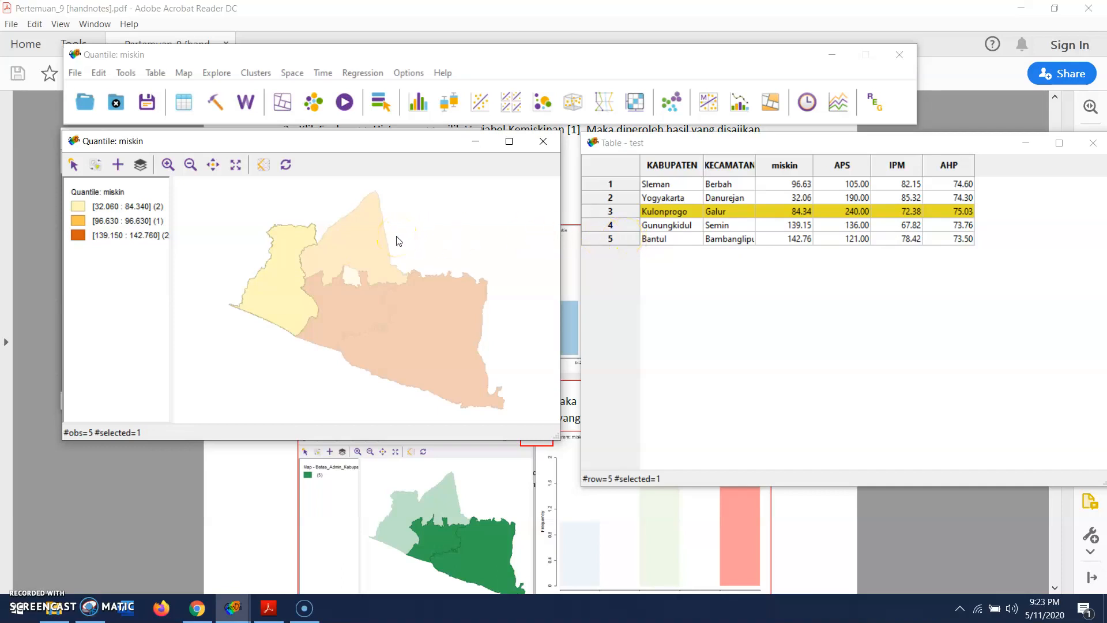
{"action": "left_click", "coordinate": [292, 251]}
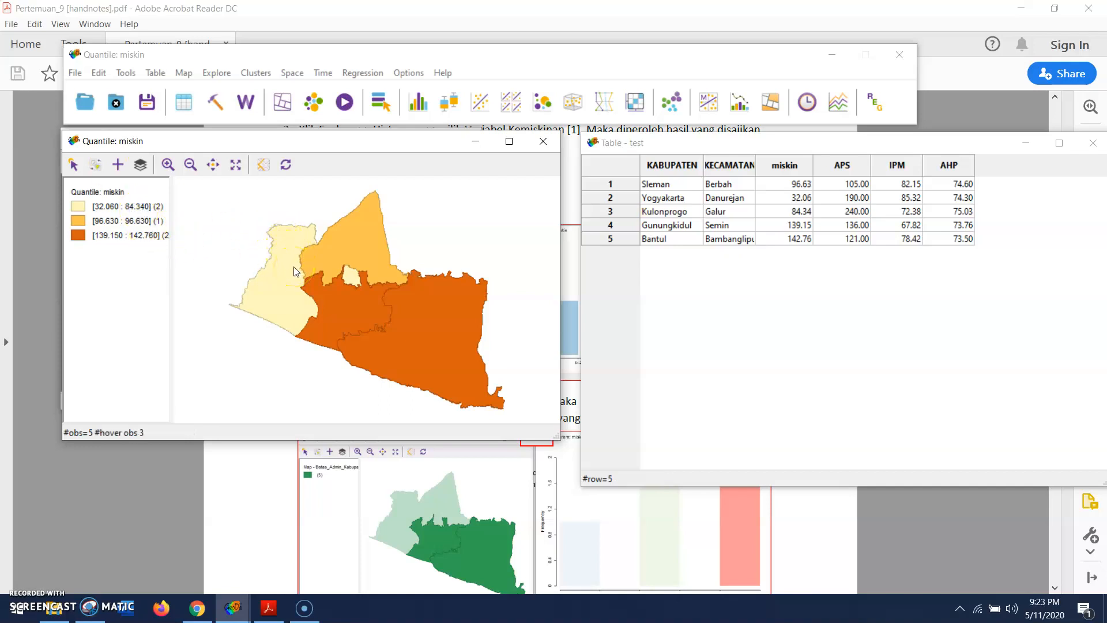
{"action": "left_click", "coordinate": [353, 281]}
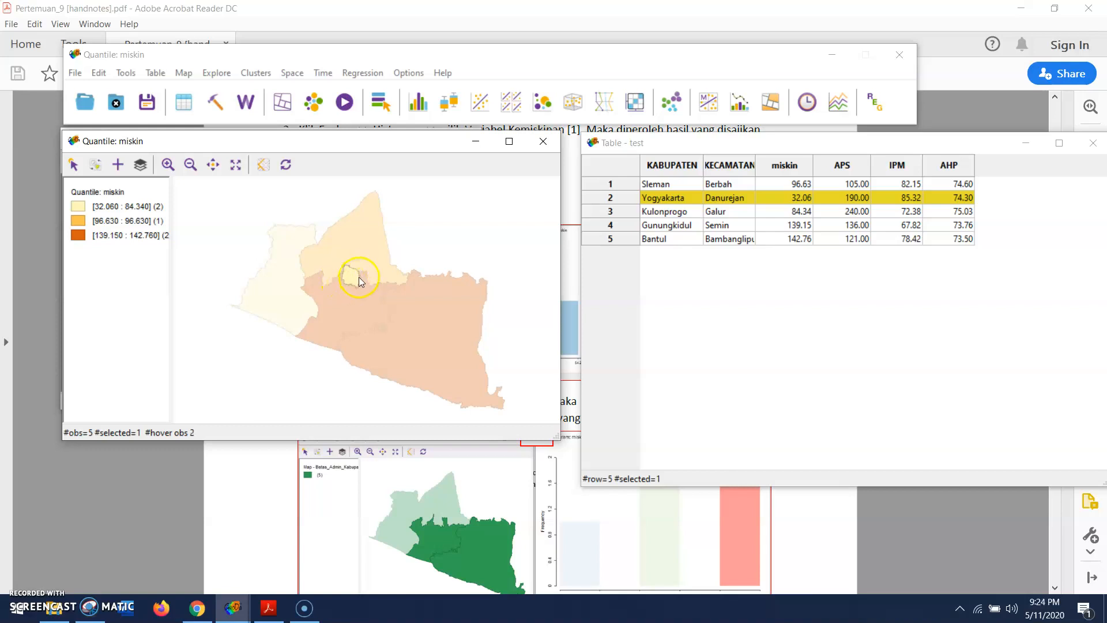
{"action": "left_click", "coordinate": [252, 223]}
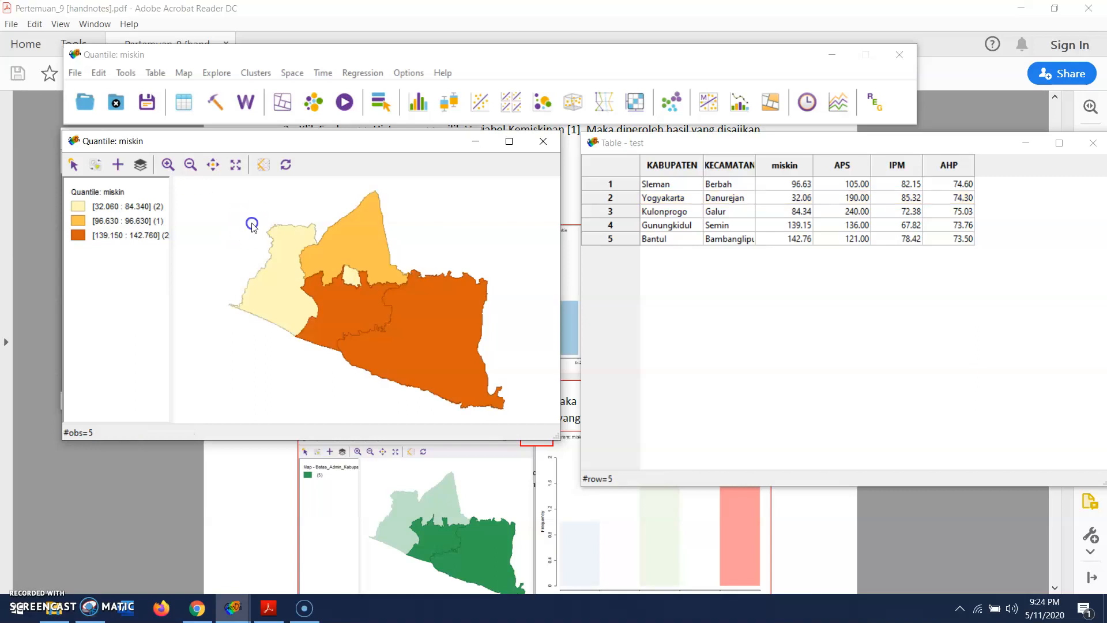
{"action": "left_click", "coordinate": [409, 313]}
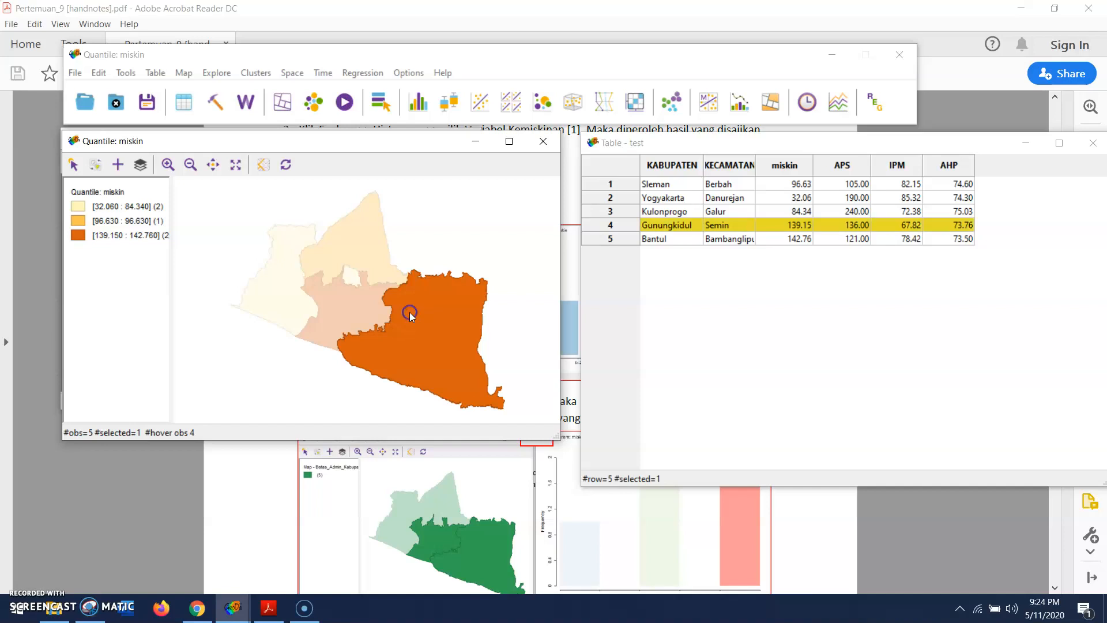
{"action": "left_click", "coordinate": [425, 328]}
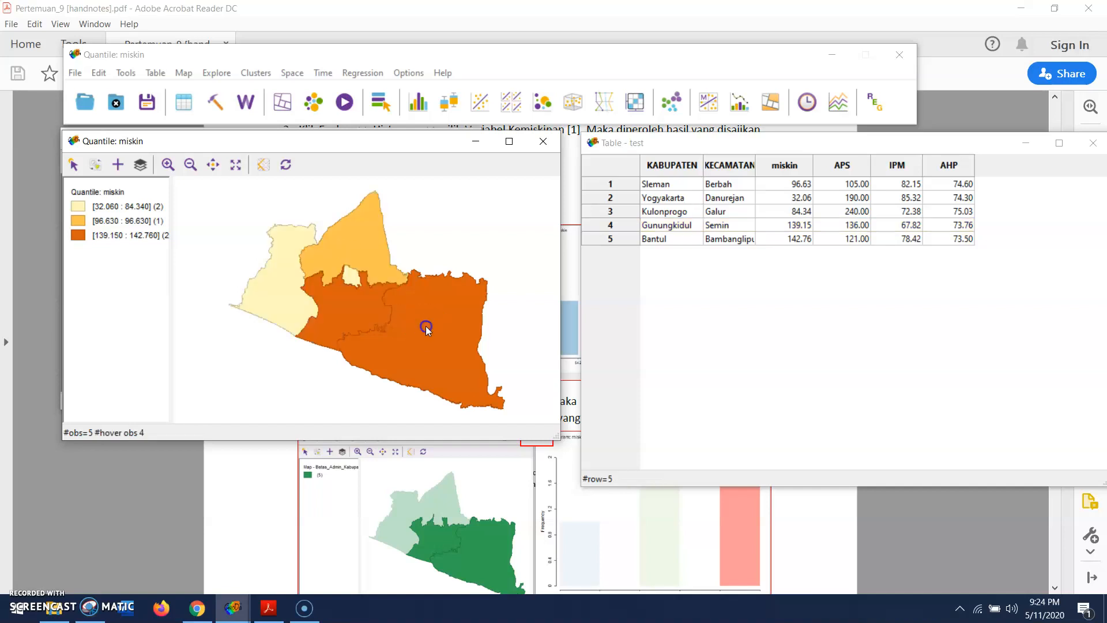
{"action": "left_click", "coordinate": [428, 328]}
{"action": "left_click", "coordinate": [375, 306]}
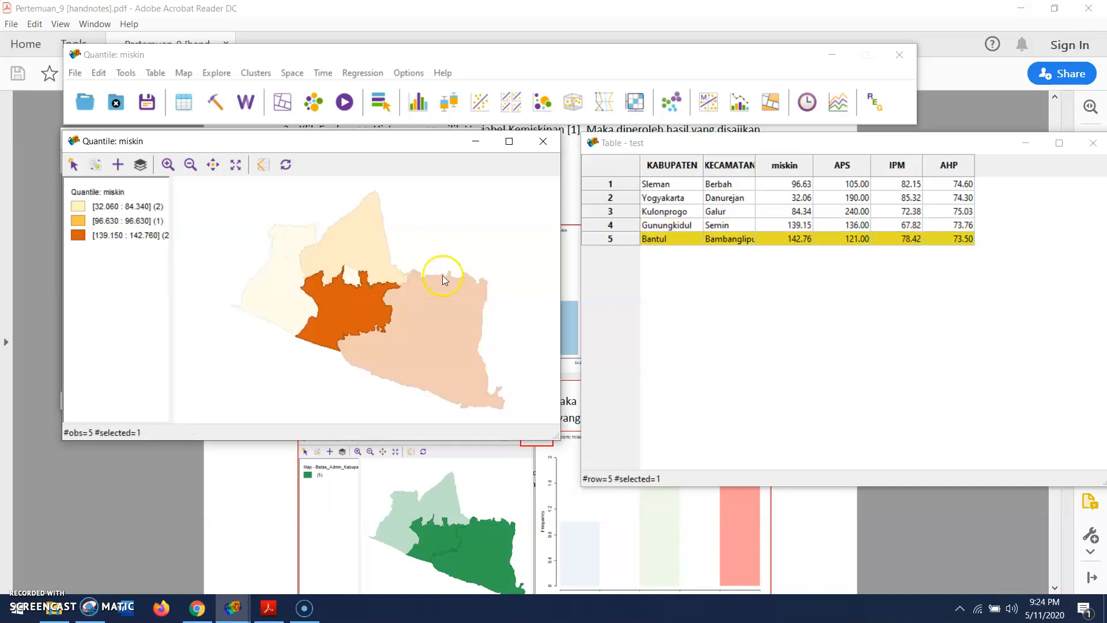
{"action": "left_click", "coordinate": [455, 258]}
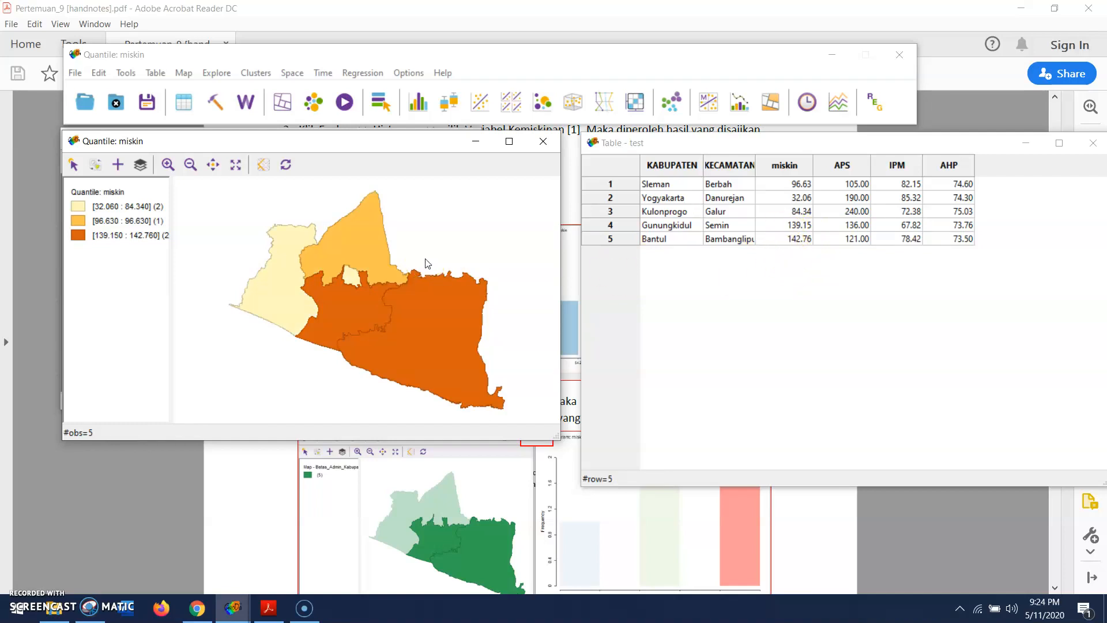
Step: Change the quantile map to new custom breaks titled miskin and place the Category Editor beside the map
{"action": "left_click", "coordinate": [265, 262]}
{"action": "right_click", "coordinate": [368, 244]}
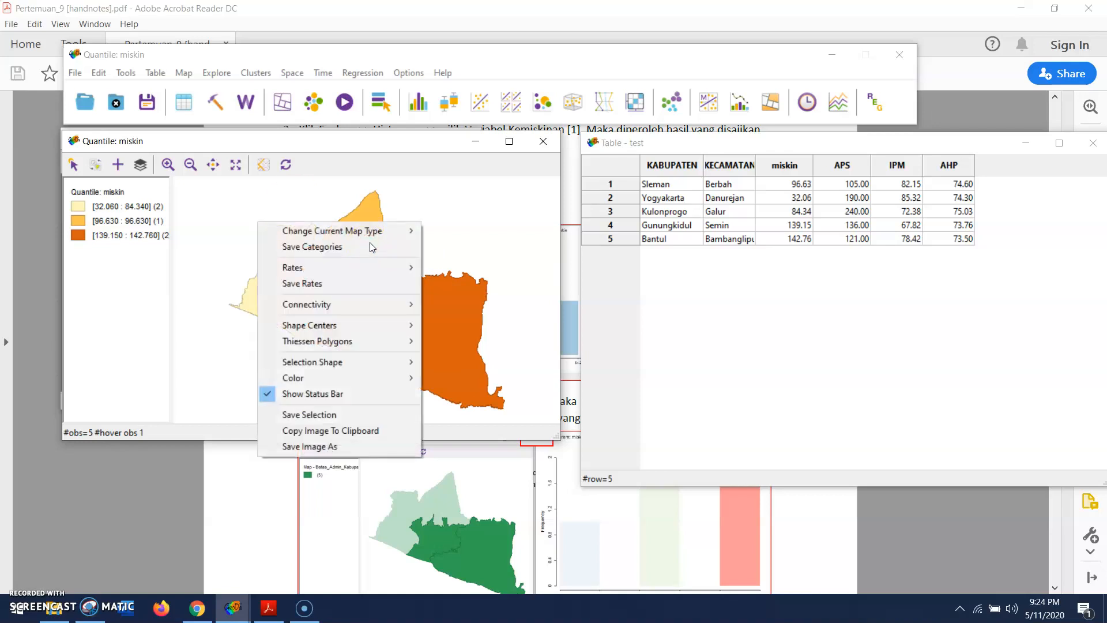
{"action": "left_click", "coordinate": [375, 235]}
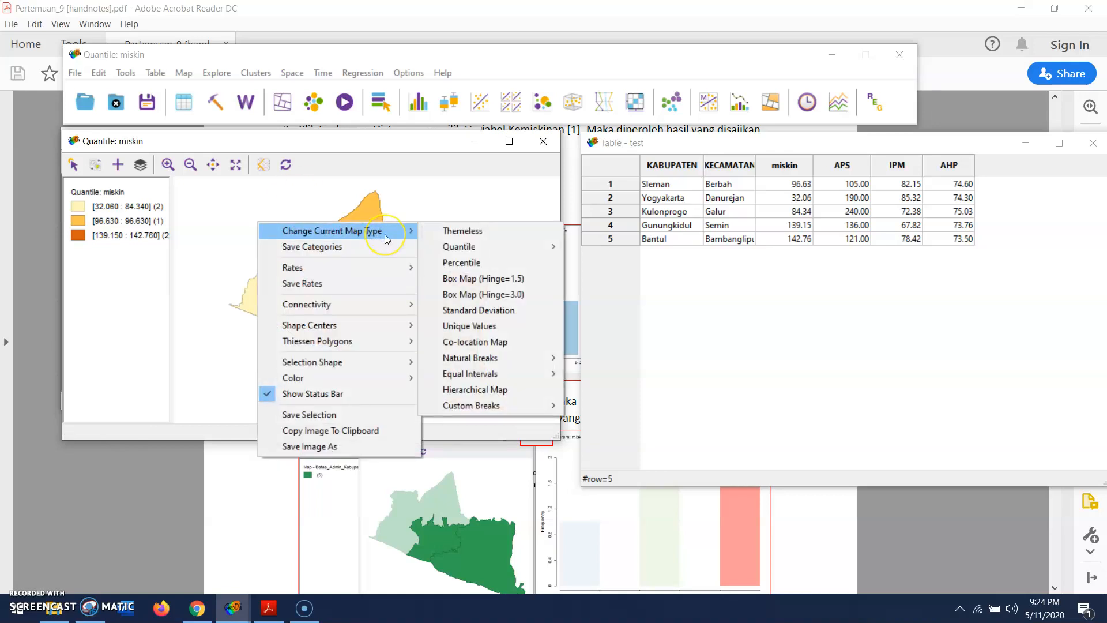
{"action": "left_click", "coordinate": [504, 406]}
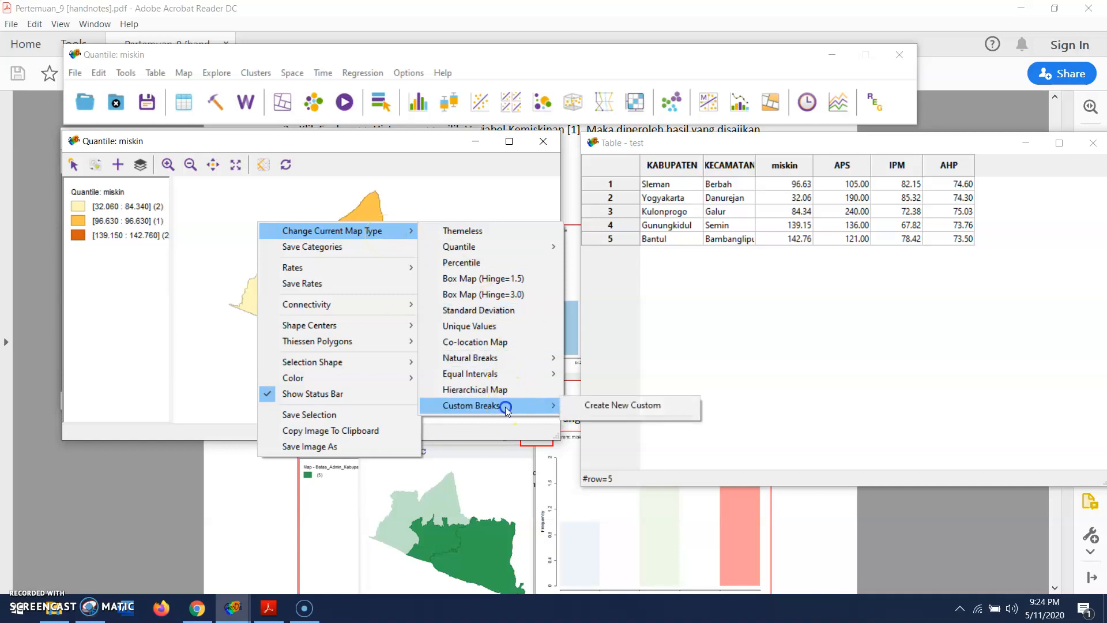
{"action": "left_click", "coordinate": [608, 408]}
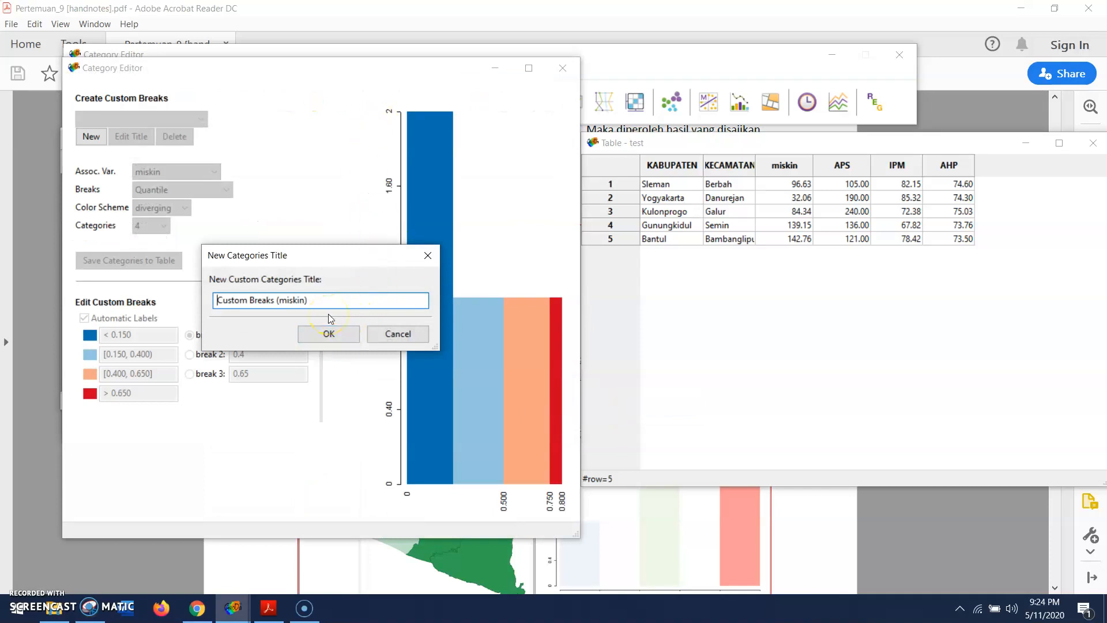
{"action": "key", "text": "ctrl+a"}
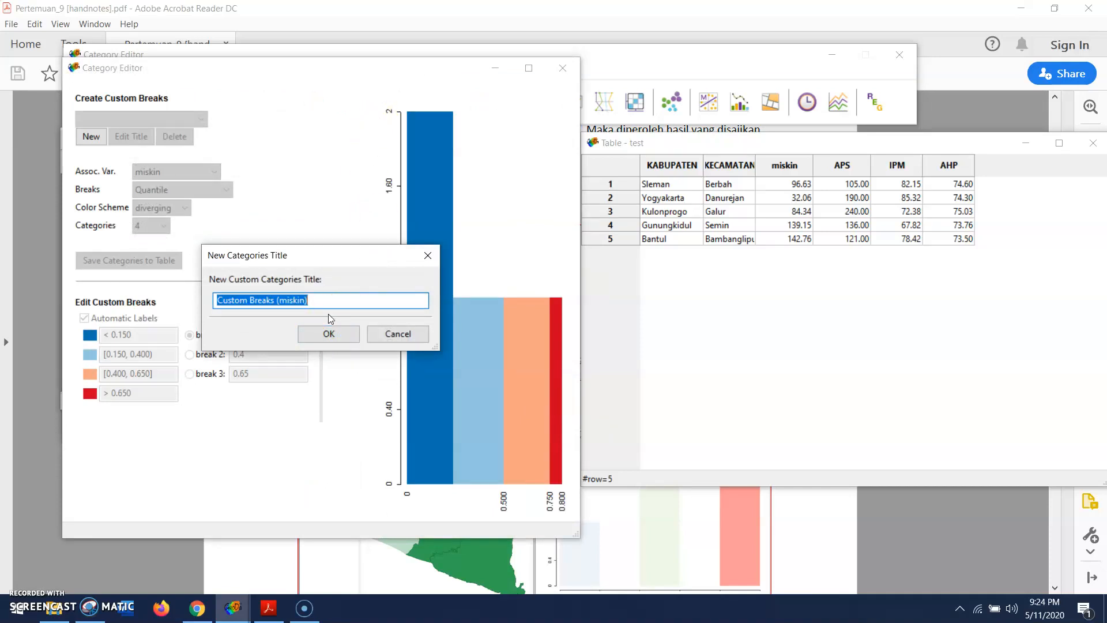
{"action": "type", "text": "miskin"}
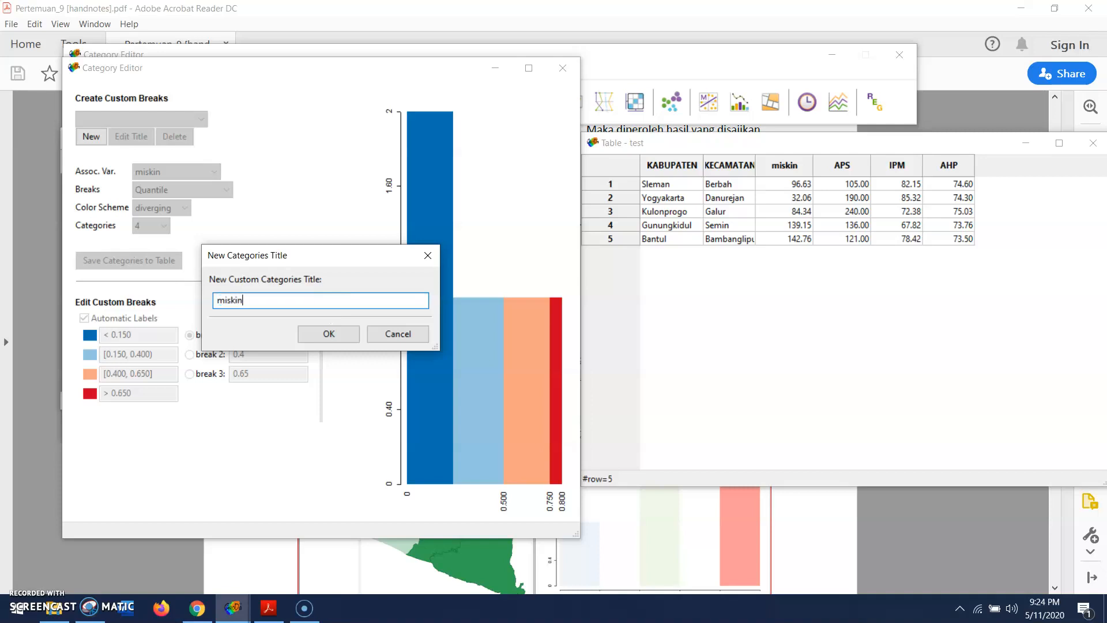
{"action": "key", "text": "Return"}
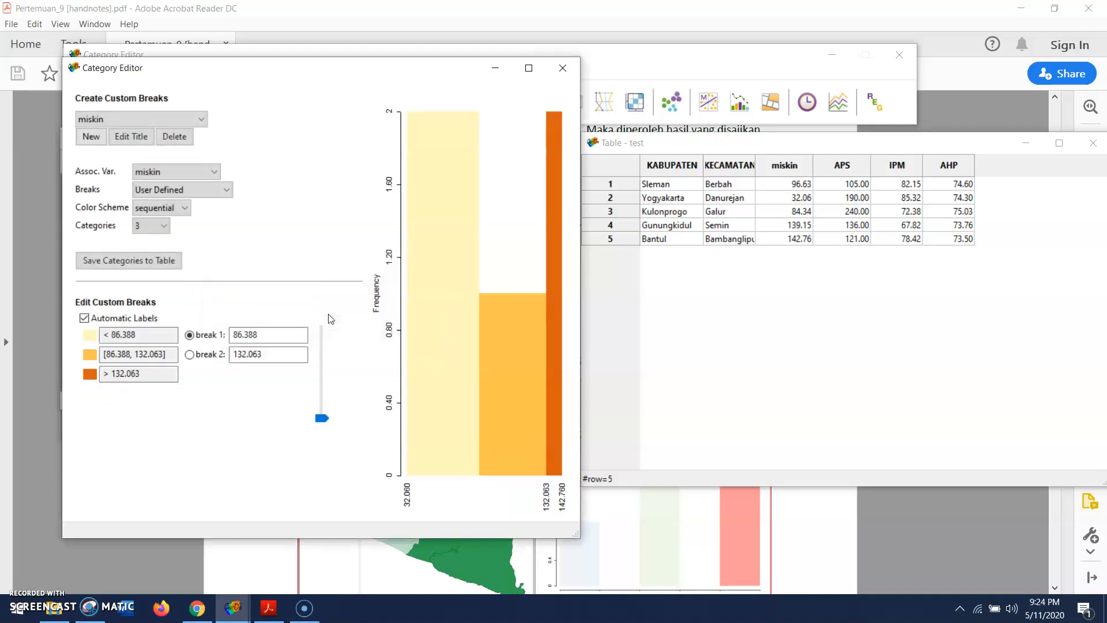
{"action": "left_click_drag", "start_coordinate": [349, 66], "coordinate": [822, 66]}
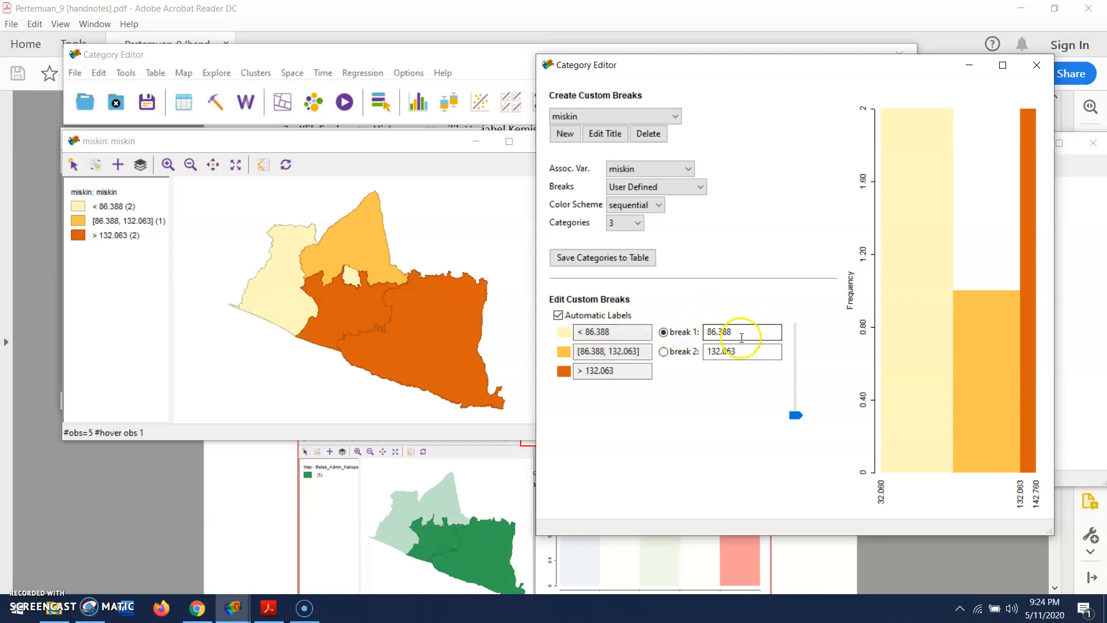
{"action": "left_click", "coordinate": [636, 224]}
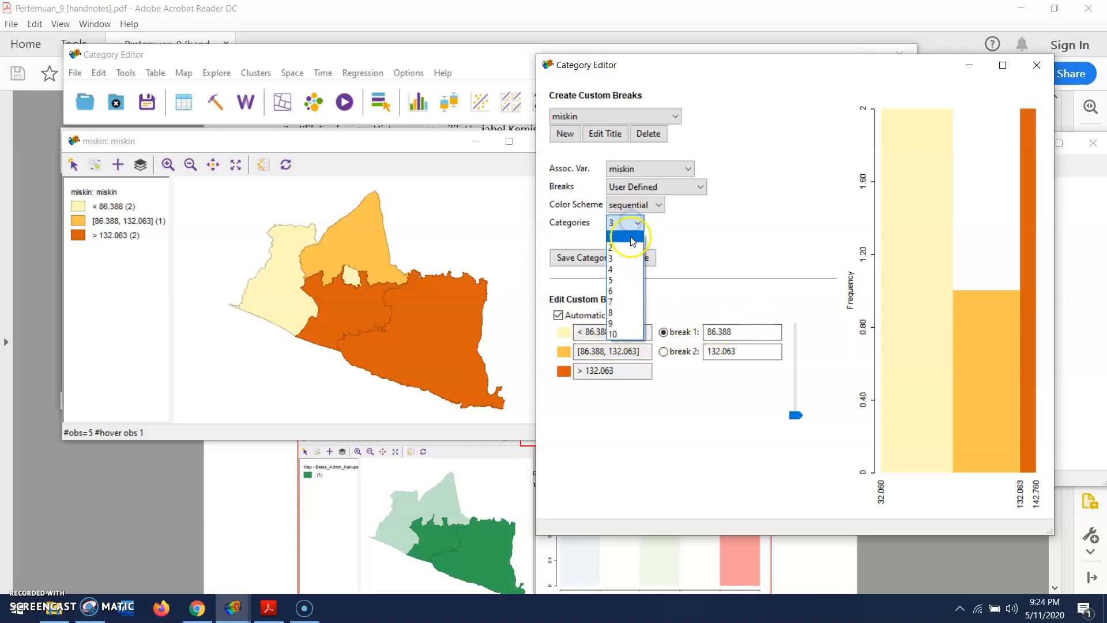
{"action": "left_click", "coordinate": [670, 245]}
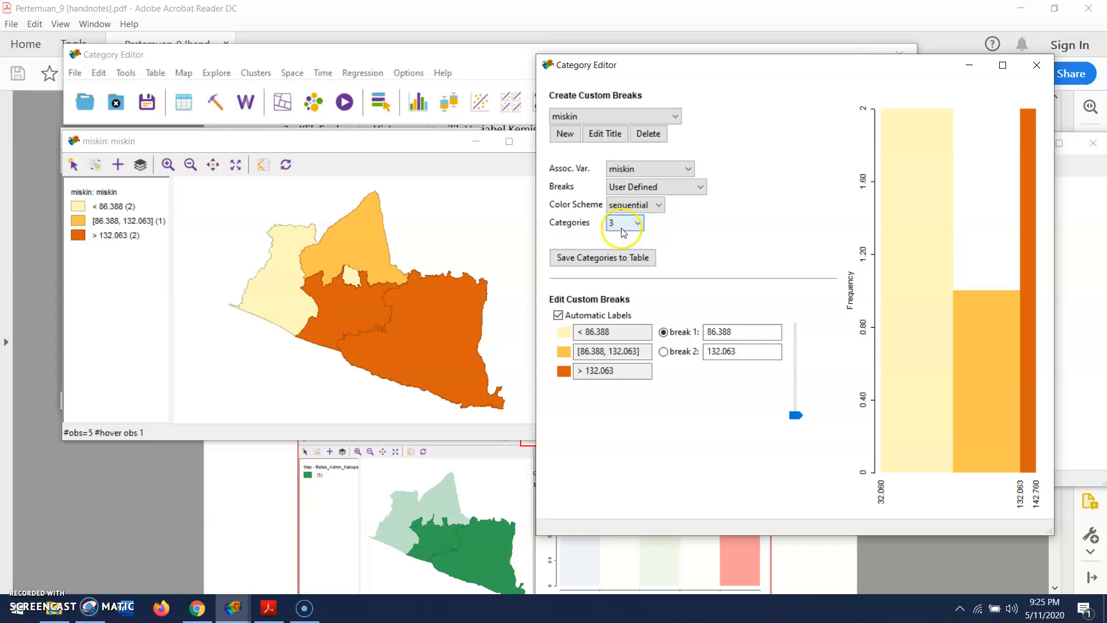
Step: Recolor the lowest miskin category (< 86.388) green in the custom breaks
{"action": "left_click", "coordinate": [564, 336]}
{"action": "left_click", "coordinate": [564, 336]}
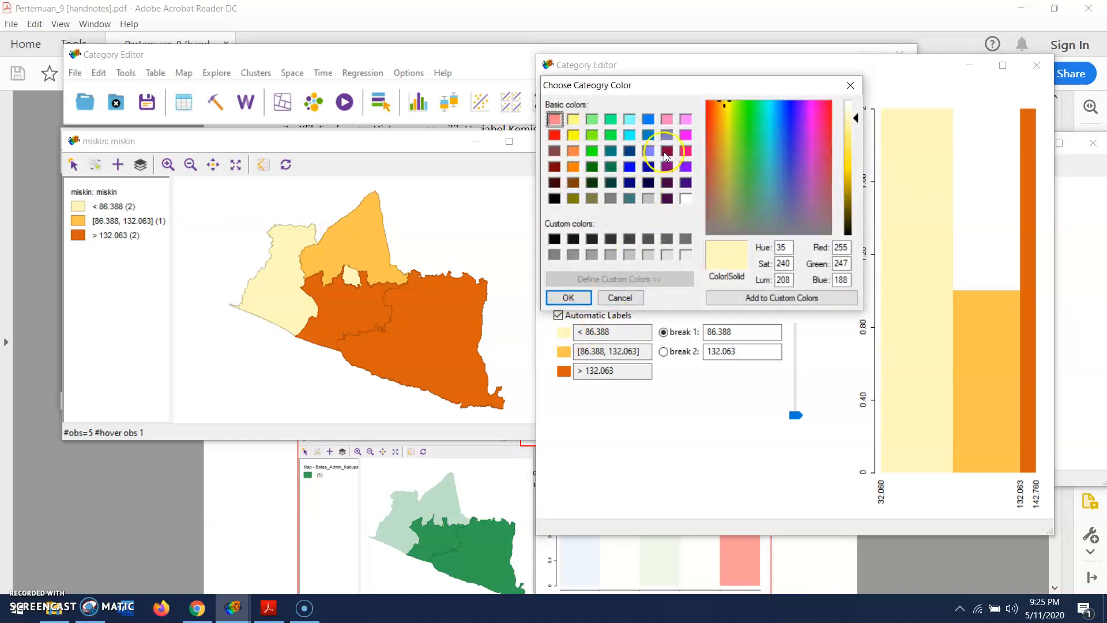
{"action": "left_click", "coordinate": [605, 121]}
{"action": "left_click", "coordinate": [584, 297]}
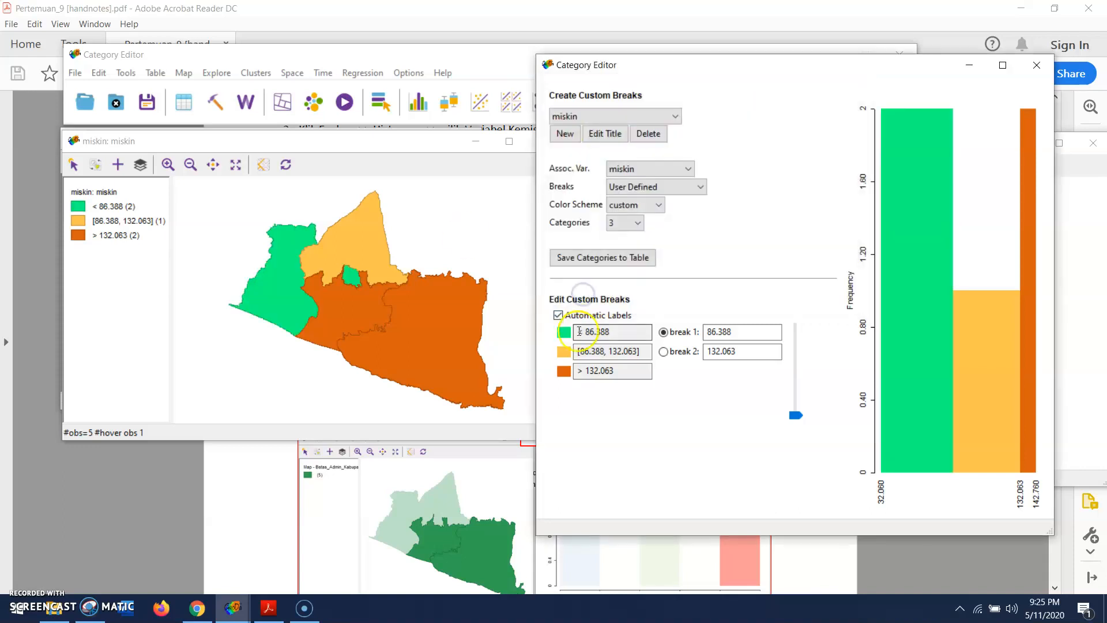
Step: Recolor the middle miskin category (86.388 to 132.063) light yellow and the highest category (> 132.063) red
{"action": "left_click", "coordinate": [564, 352]}
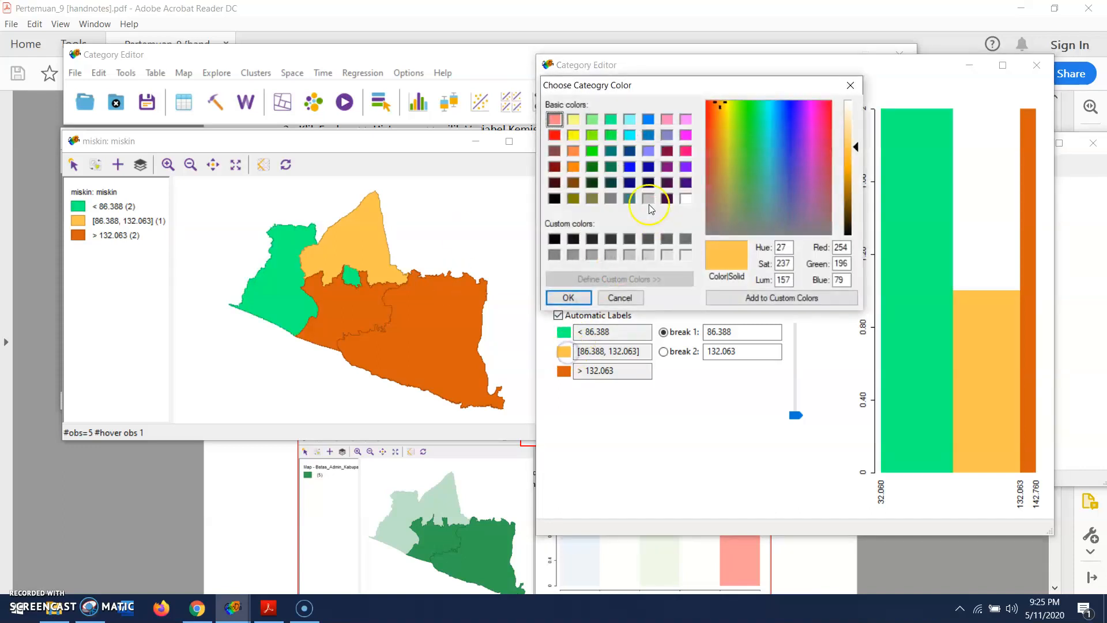
{"action": "left_click", "coordinate": [573, 119]}
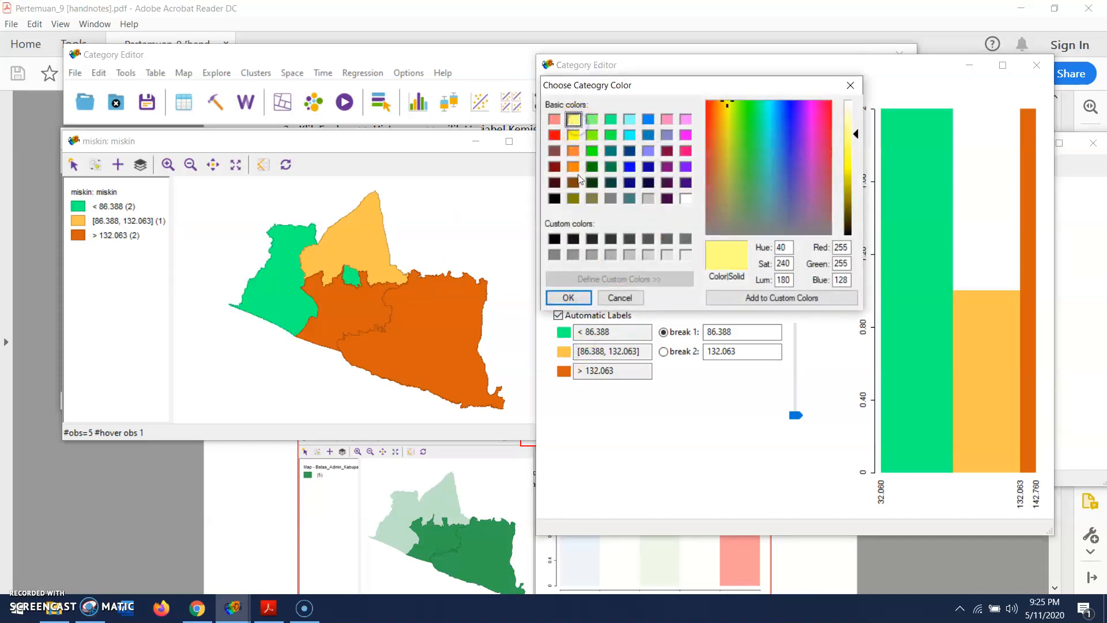
{"action": "left_click", "coordinate": [568, 297]}
{"action": "left_click", "coordinate": [564, 371]}
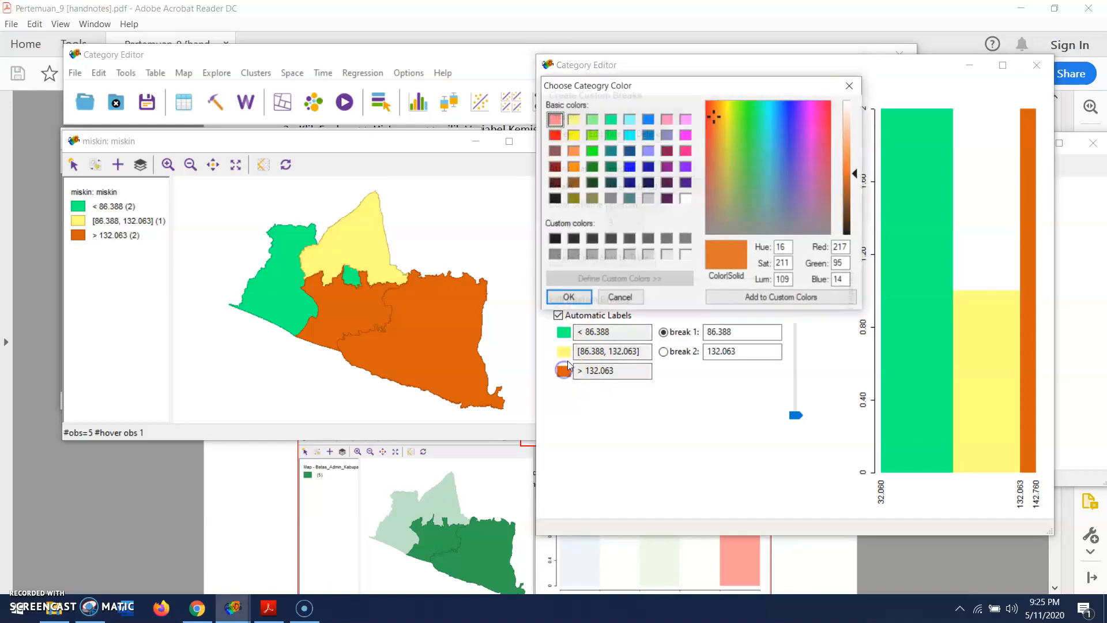
{"action": "left_click", "coordinate": [554, 135]}
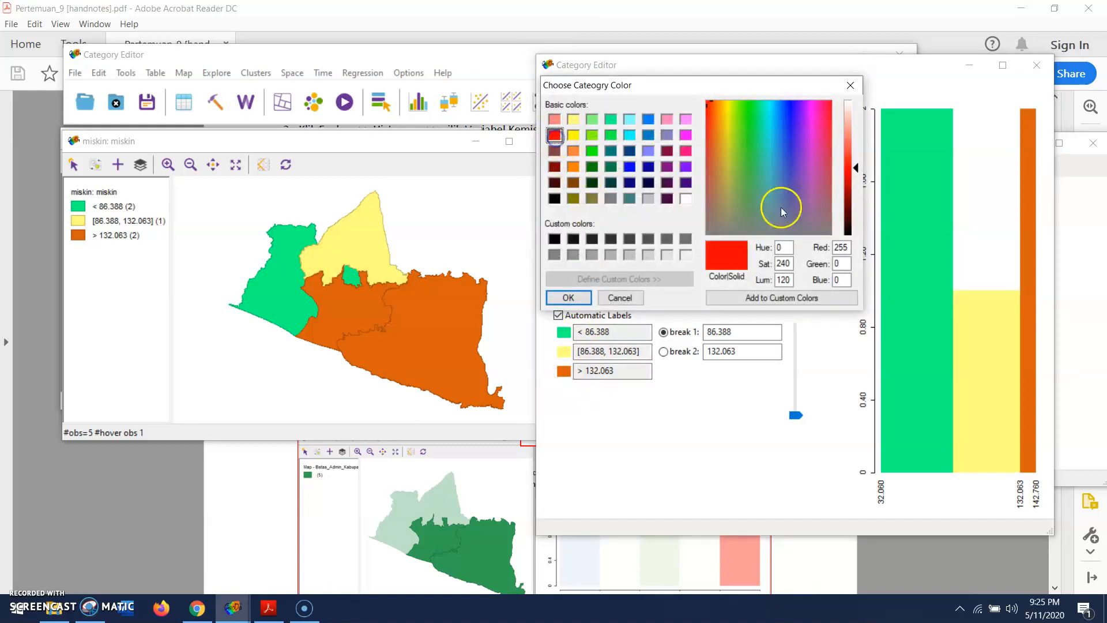
{"action": "left_click", "coordinate": [567, 297]}
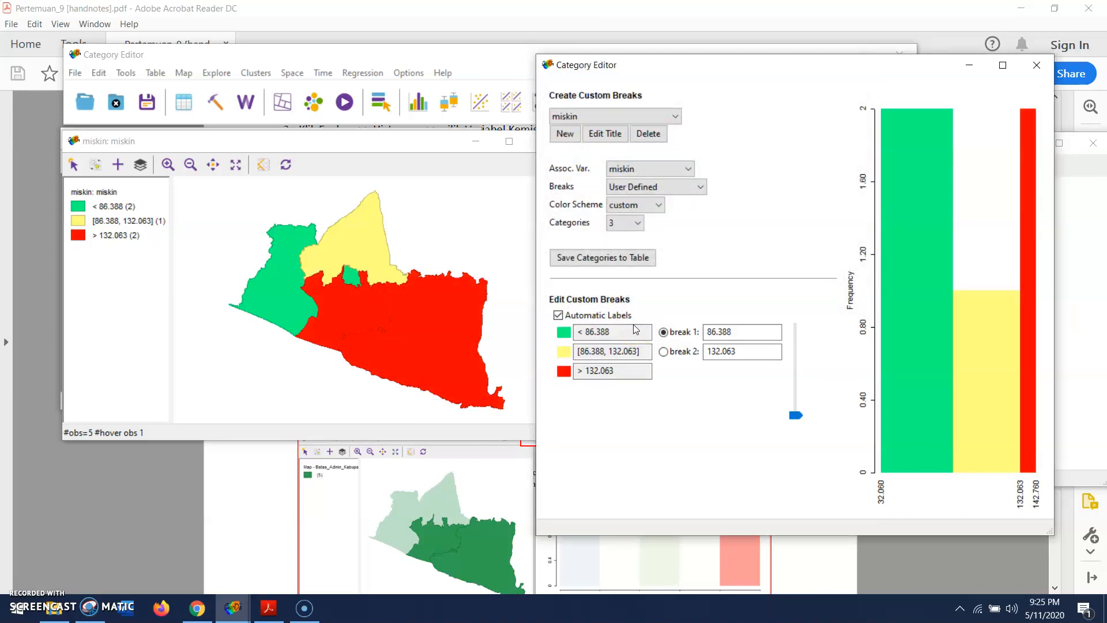
Step: Widen and close the Category Editor, and move the recolored miskin map partly off the original map
{"action": "left_click_drag", "start_coordinate": [535, 279], "coordinate": [425, 277]}
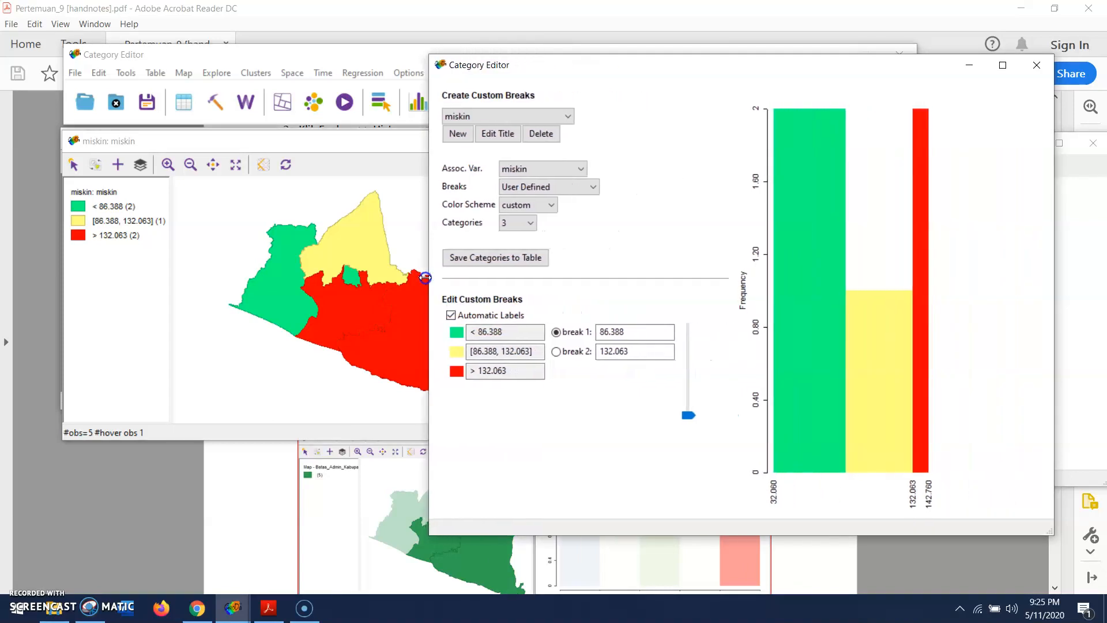
{"action": "left_click", "coordinate": [1035, 68]}
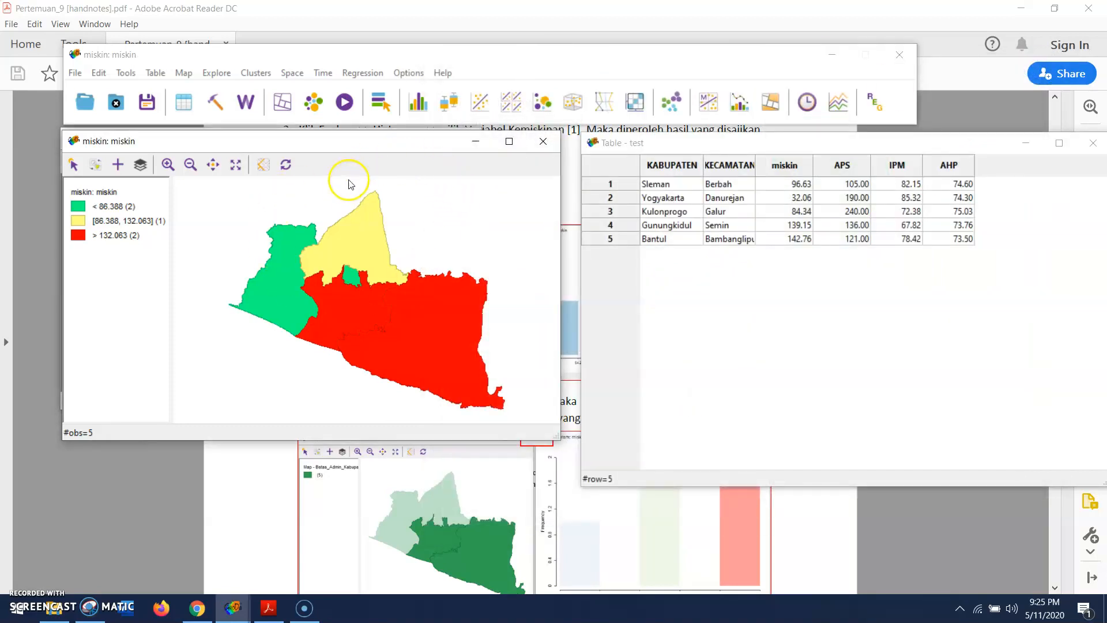
{"action": "left_click_drag", "start_coordinate": [378, 140], "coordinate": [520, 159]}
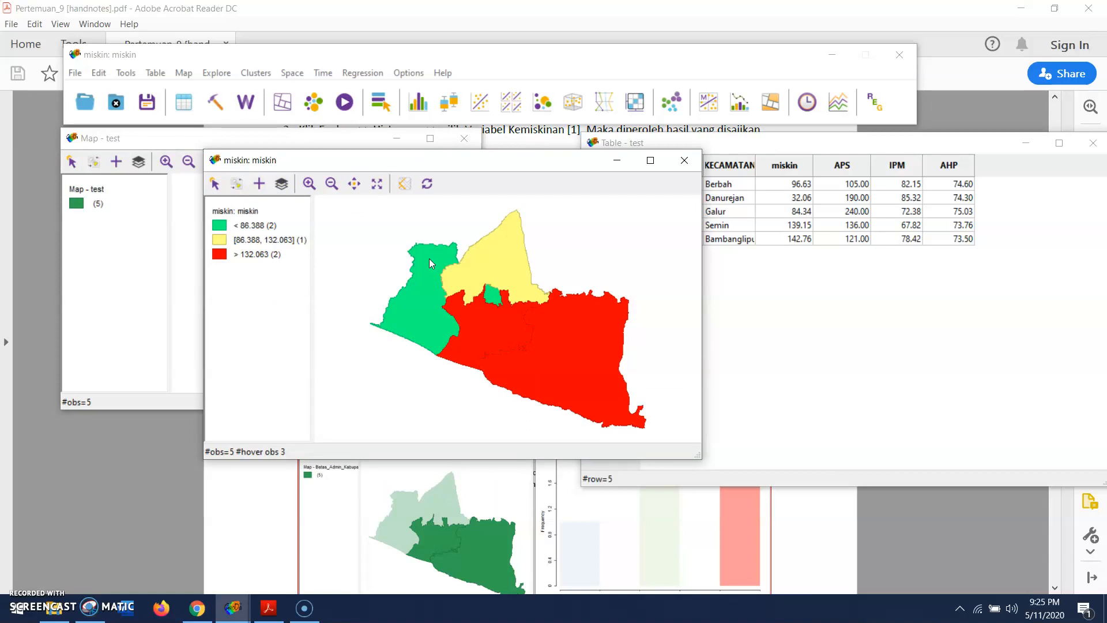
Step: Open the miskin map's image export layout and place the legend in the layout's upper-left corner
{"action": "right_click", "coordinate": [380, 238]}
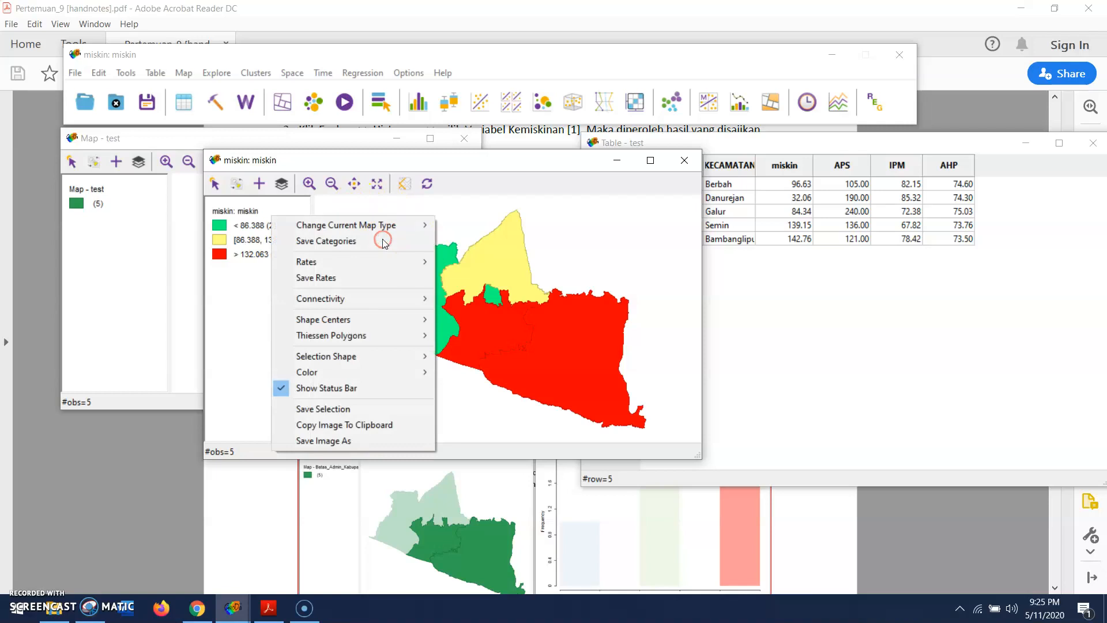
{"action": "left_click", "coordinate": [374, 440]}
{"action": "left_click_drag", "start_coordinate": [390, 156], "coordinate": [312, 136]}
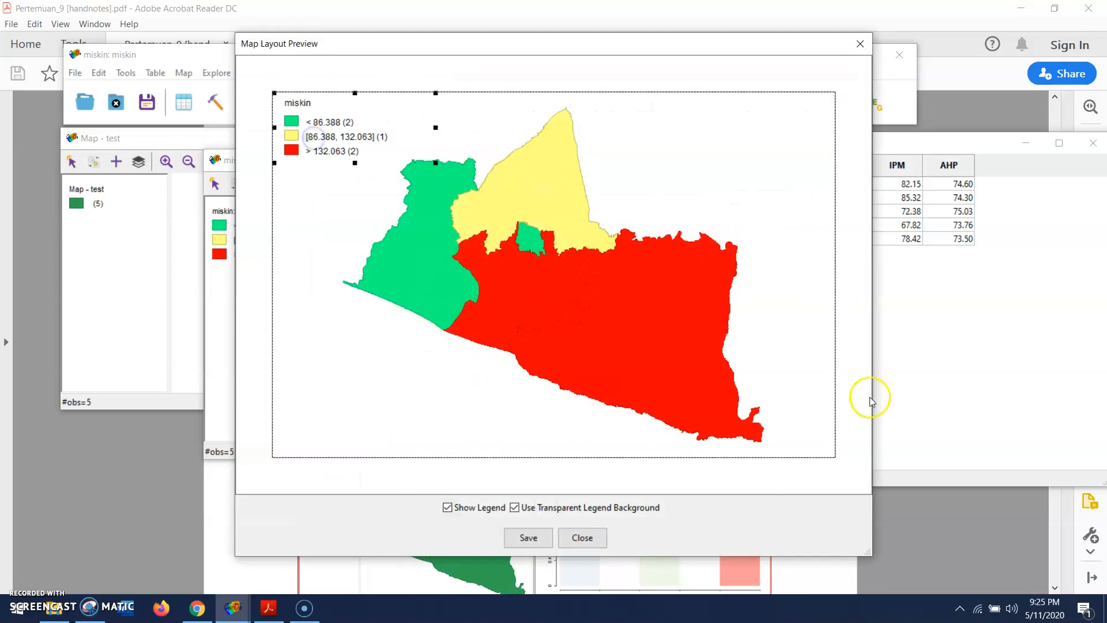
Step: Save the map layout as a 1564 × 1016 pixel, 300 dpi PNG named tingkat kemiskinan_DIY 2016, and close the layout preview
{"action": "left_click", "coordinate": [527, 538]}
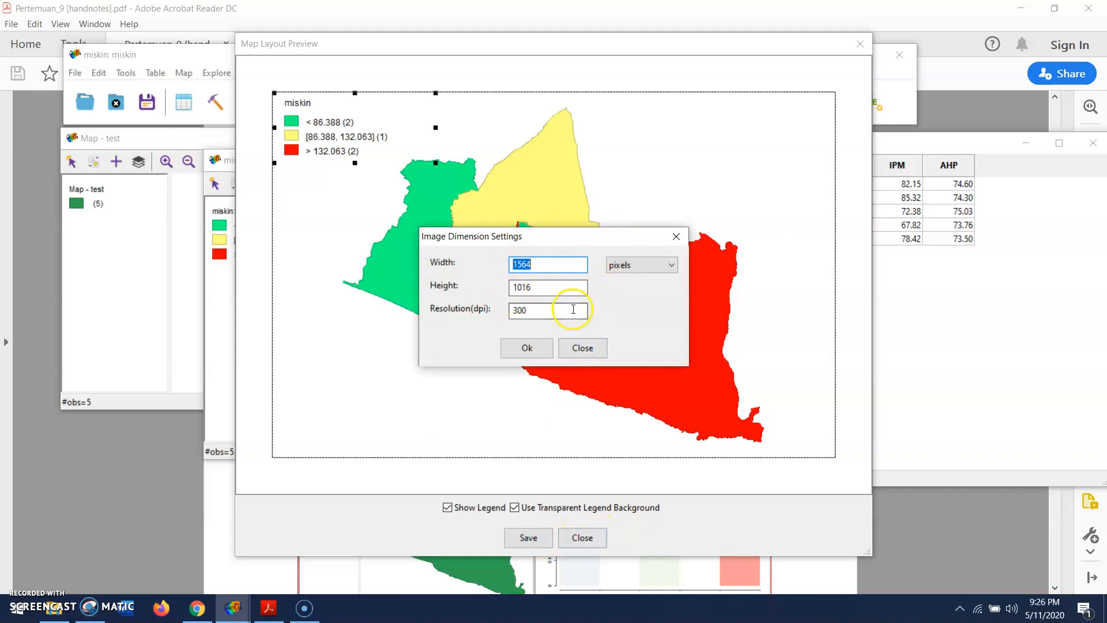
{"action": "left_click", "coordinate": [536, 349]}
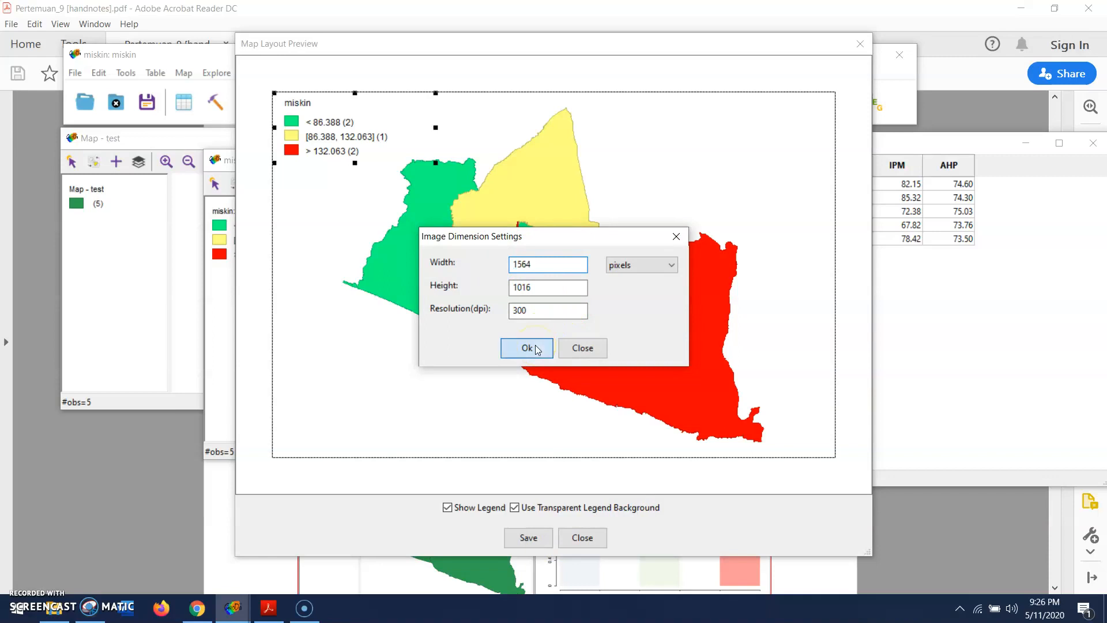
{"action": "left_click", "coordinate": [527, 536]}
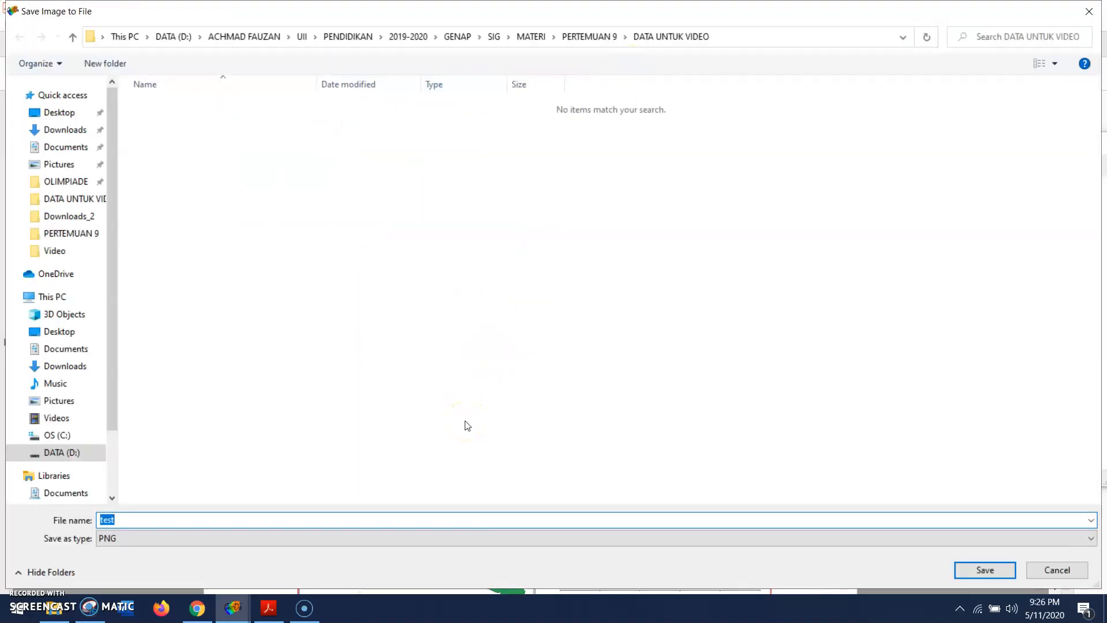
{"action": "type", "text": "mtingkat kem"}
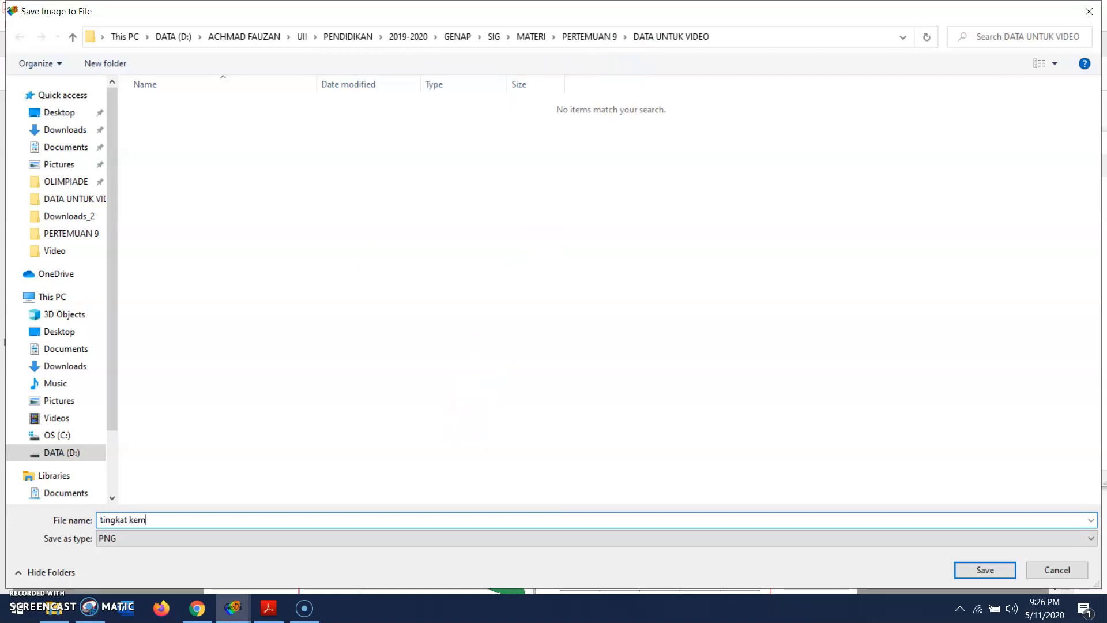
{"action": "type", "text": "iskinan_DIY 2016"}
{"action": "key", "text": "Return"}
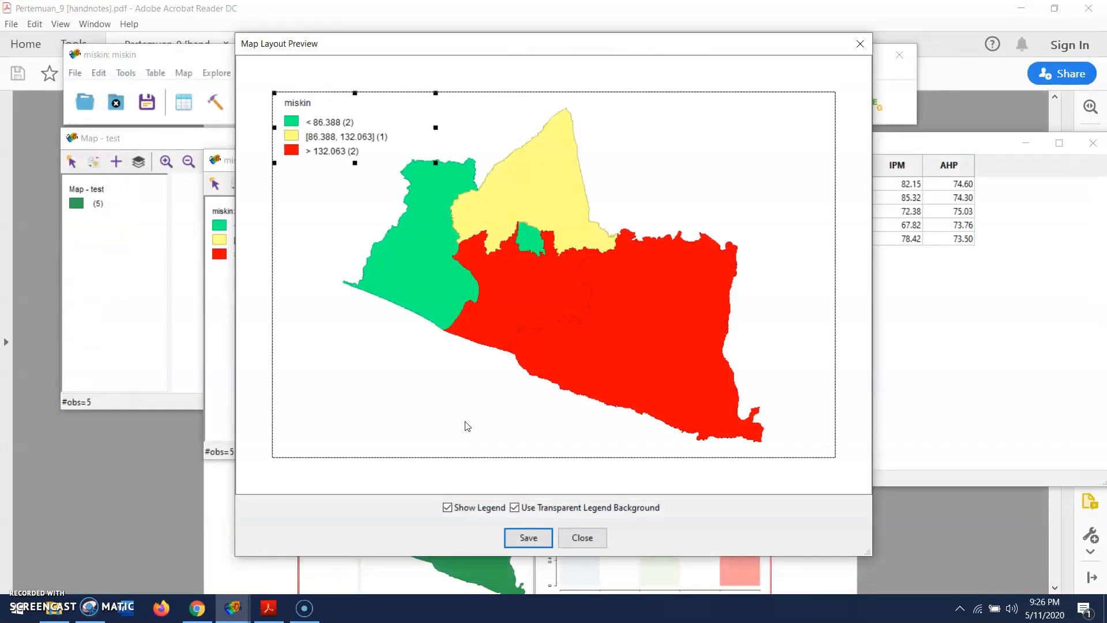
{"action": "left_click", "coordinate": [582, 537]}
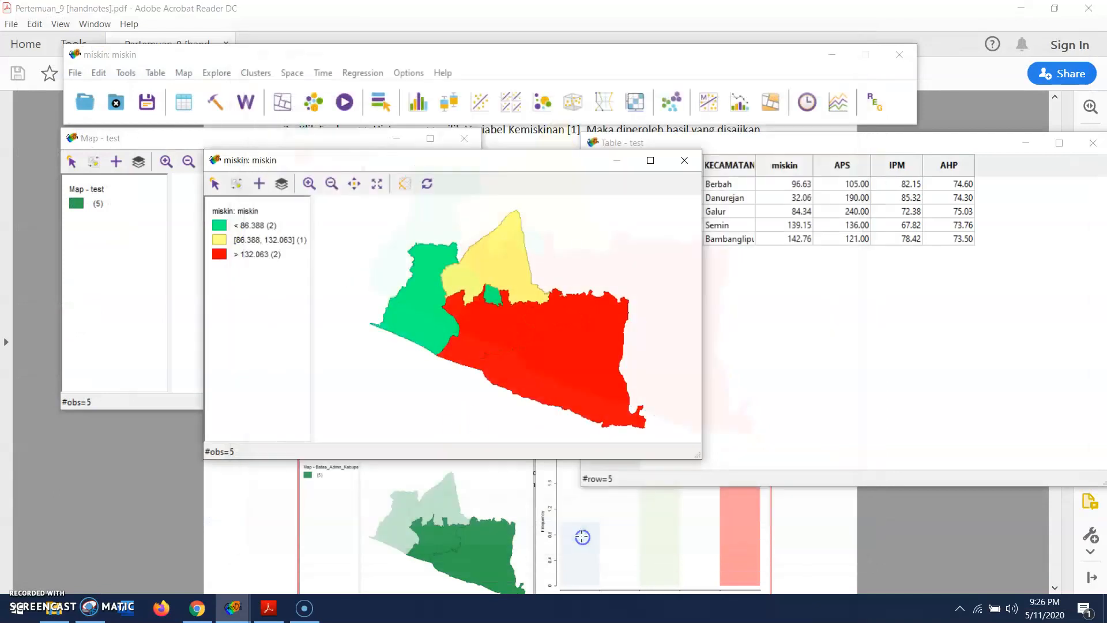
Step: Maximize the miskin map and add the ESRI WorldStreetMap basemap beneath it
{"action": "left_click", "coordinate": [644, 163]}
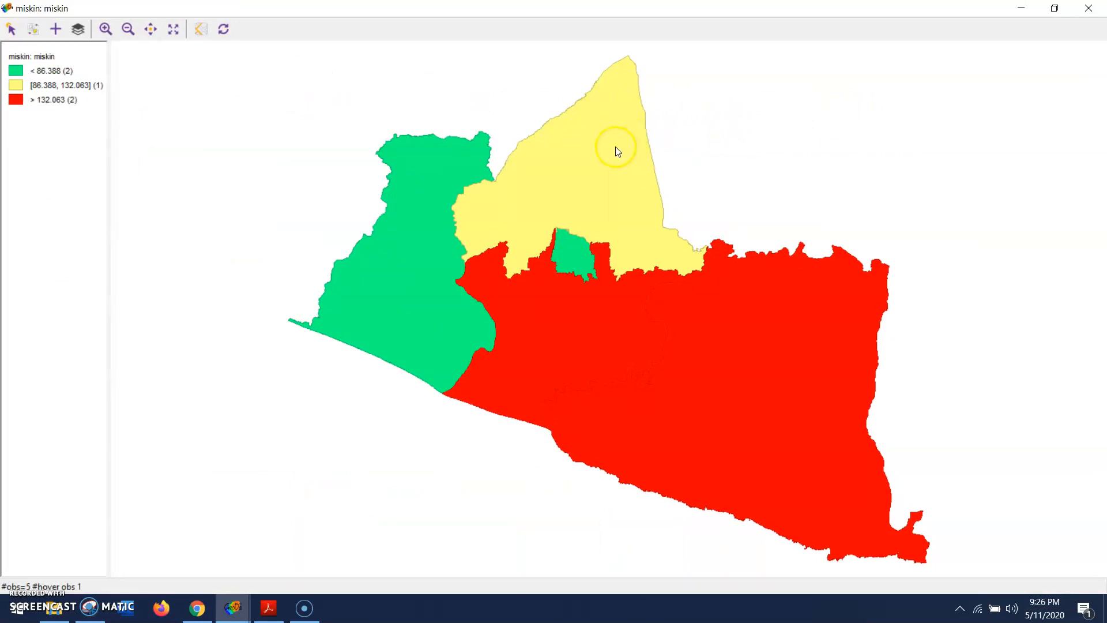
{"action": "left_click", "coordinate": [202, 29]}
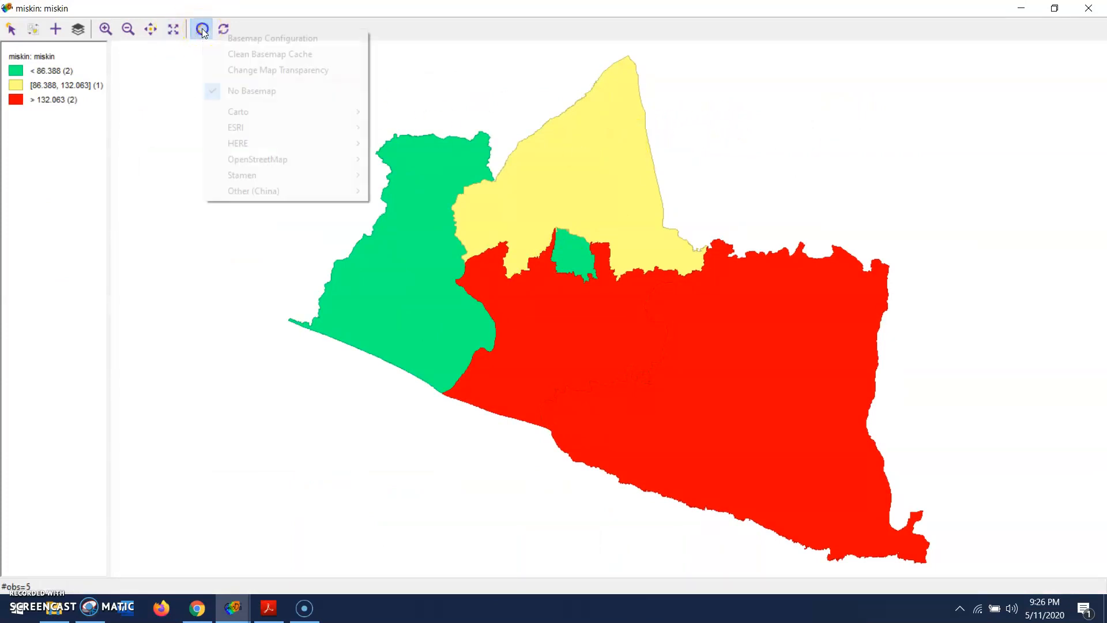
{"action": "left_click", "coordinate": [245, 128]}
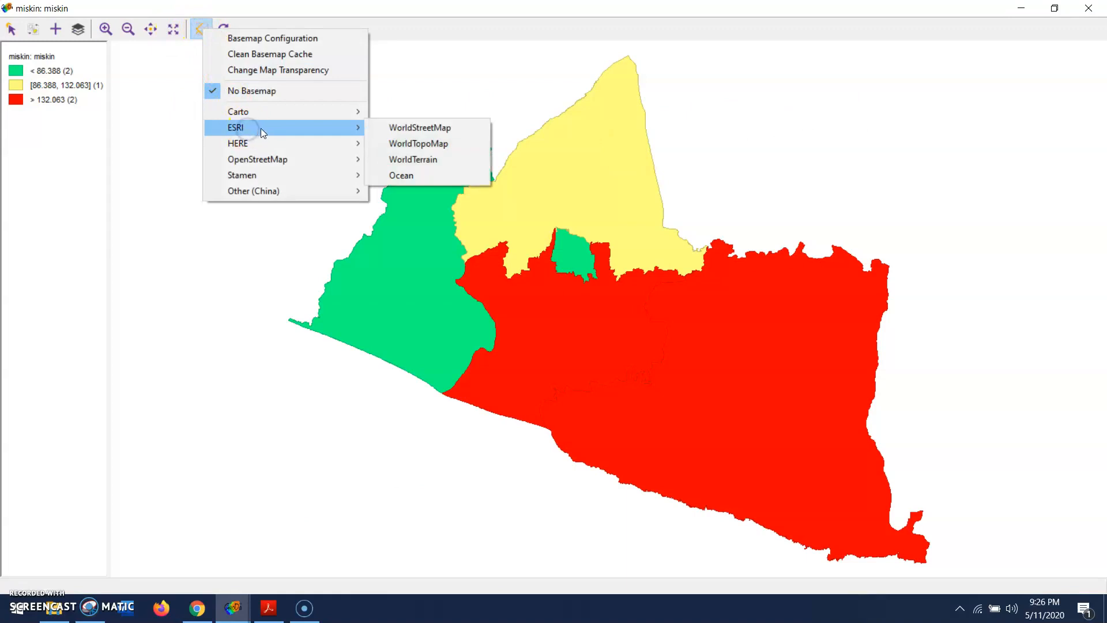
{"action": "left_click", "coordinate": [399, 128]}
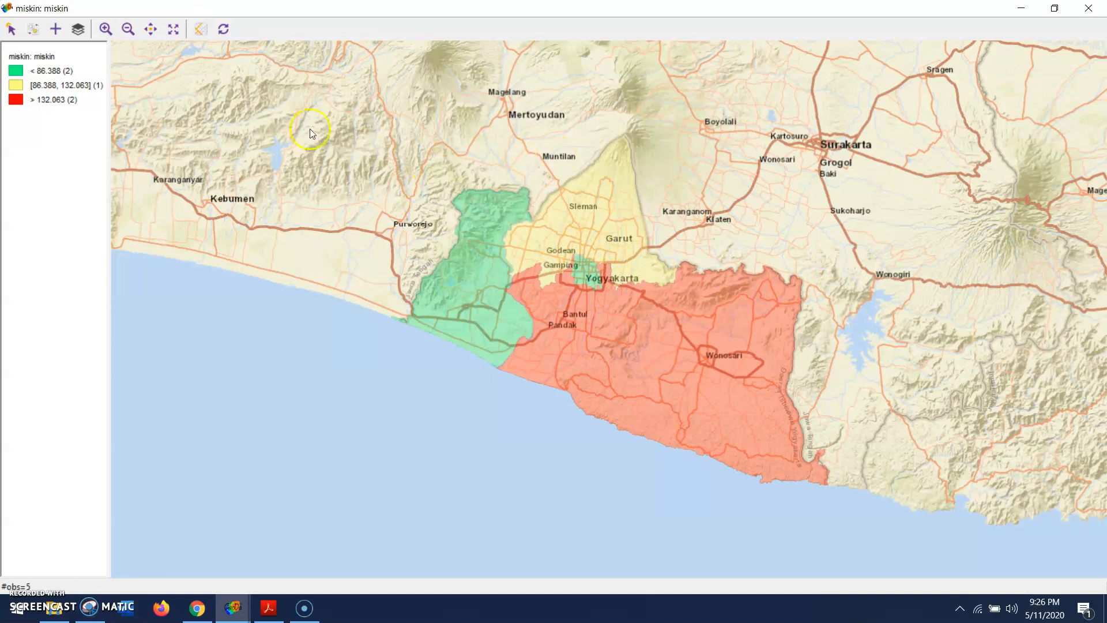
Step: Try the ESRI WorldTopoMap basemap and the HERE Night basemap in turn under the miskin map
{"action": "left_click", "coordinate": [201, 29]}
{"action": "mouse_move", "coordinate": [238, 126]}
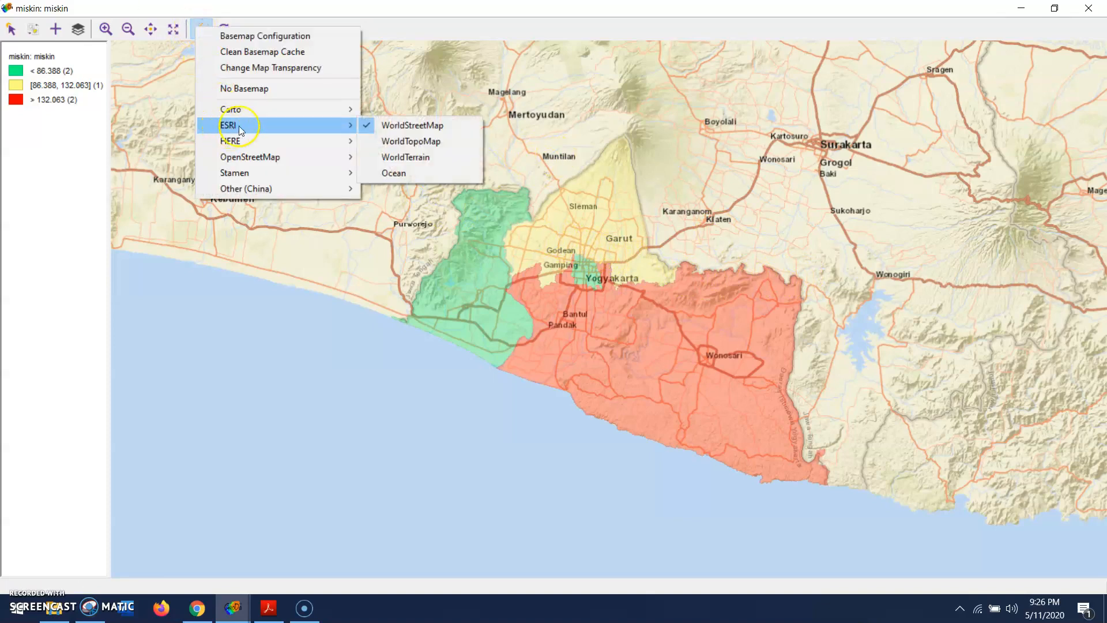
{"action": "left_click", "coordinate": [453, 139]}
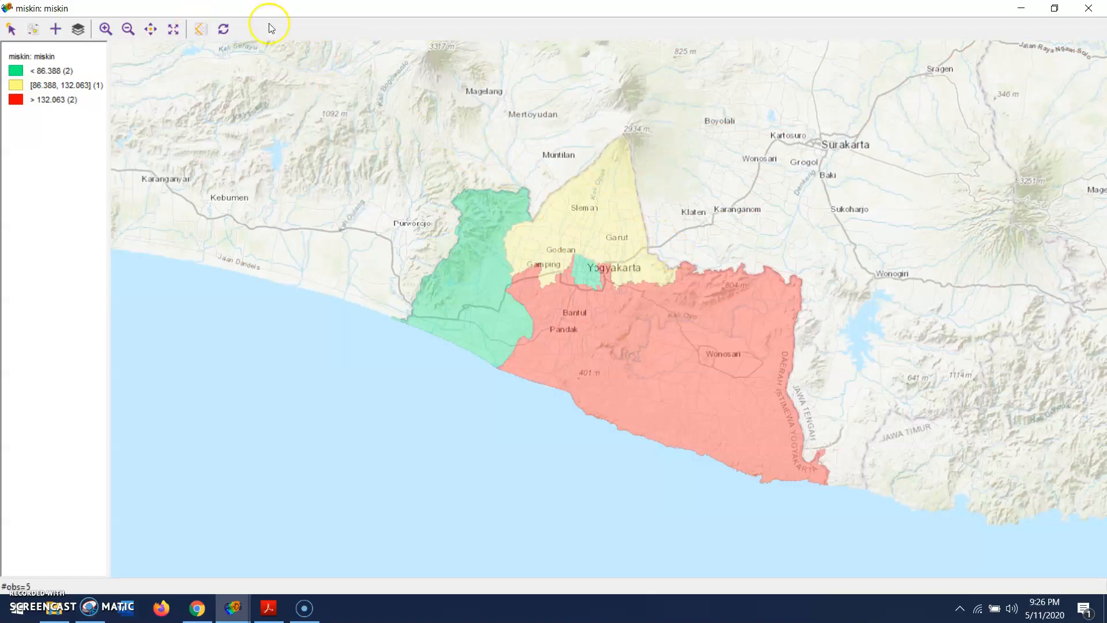
{"action": "left_click", "coordinate": [200, 29]}
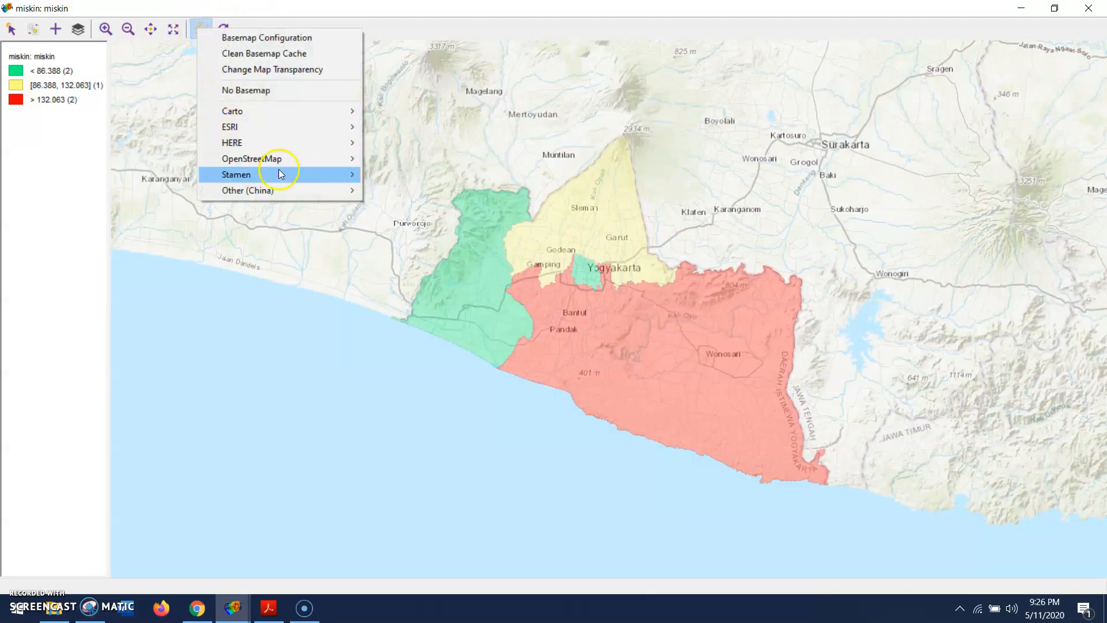
{"action": "mouse_move", "coordinate": [281, 177]}
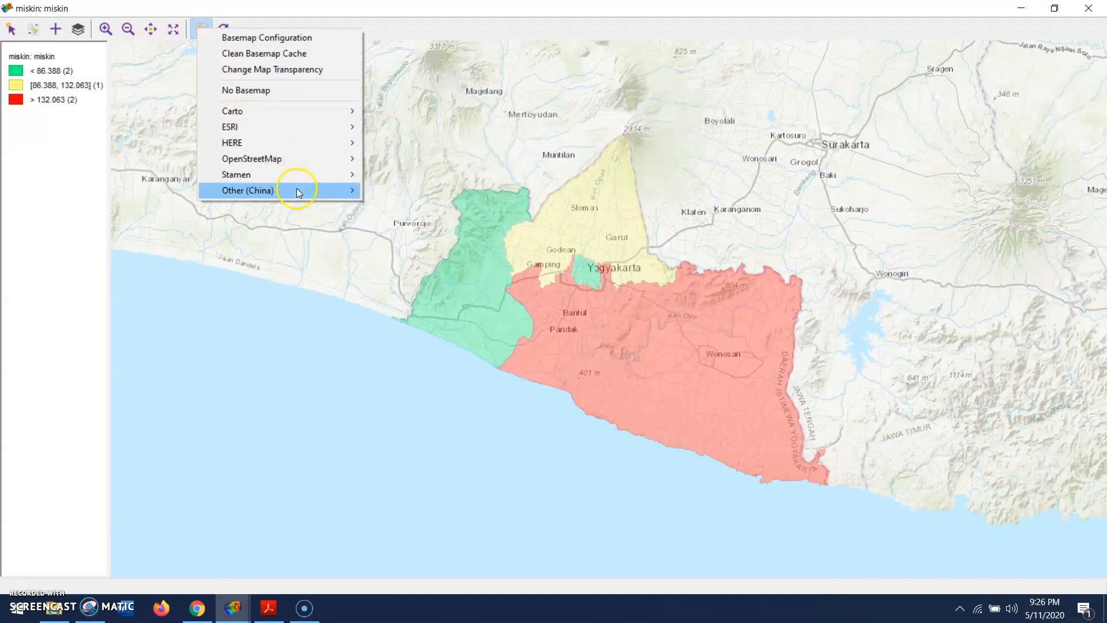
{"action": "mouse_move", "coordinate": [294, 144]}
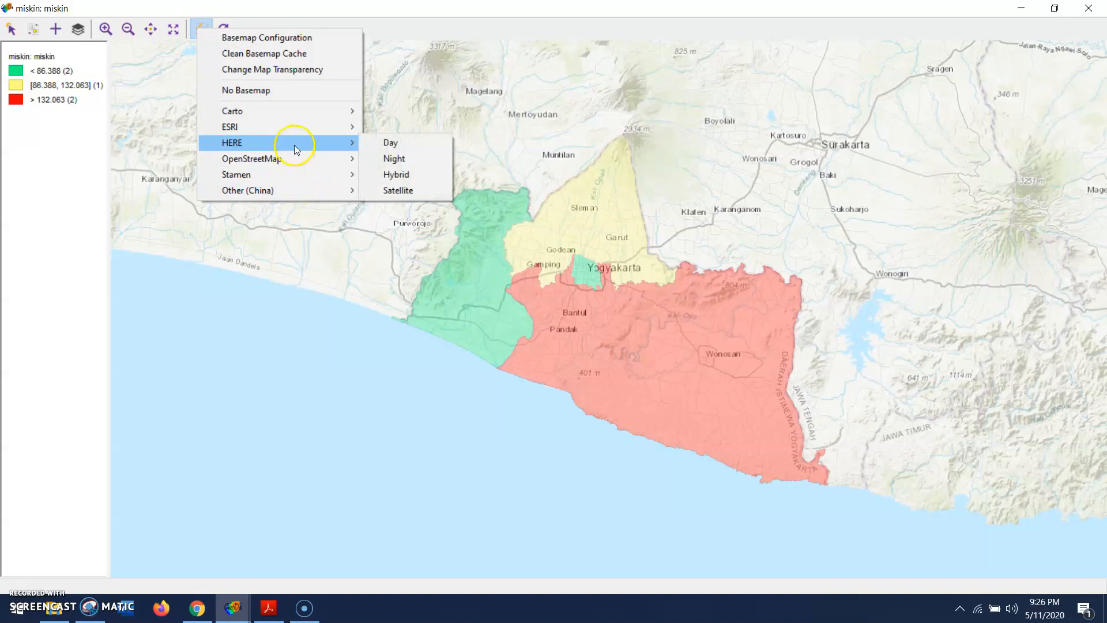
{"action": "left_click", "coordinate": [400, 164]}
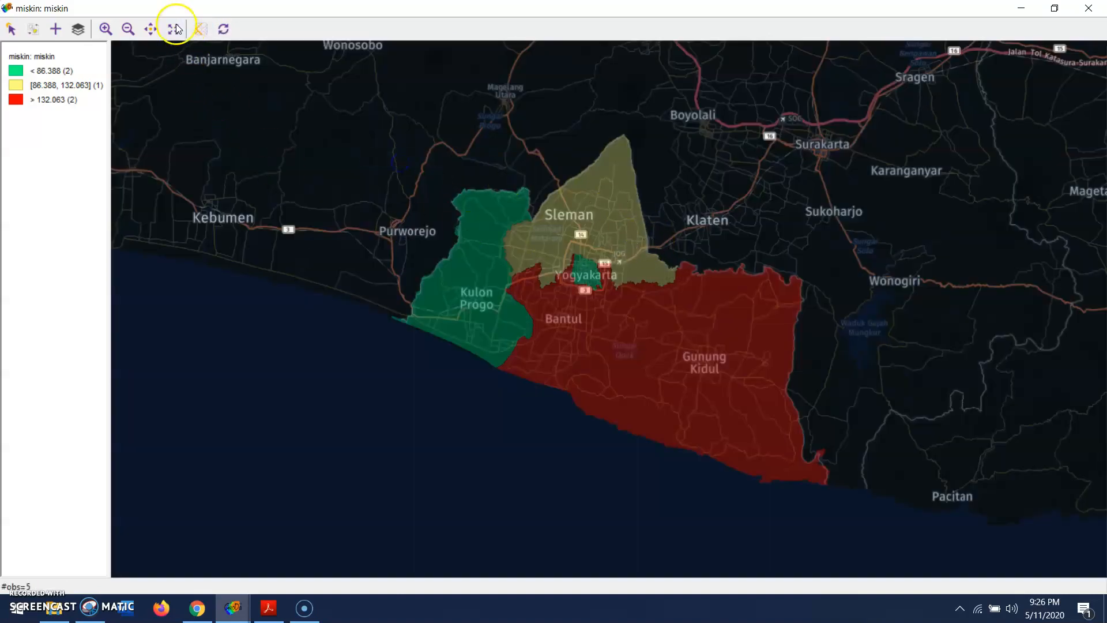
Step: Try the HERE Hybrid basemap under the miskin map
{"action": "left_click", "coordinate": [201, 29]}
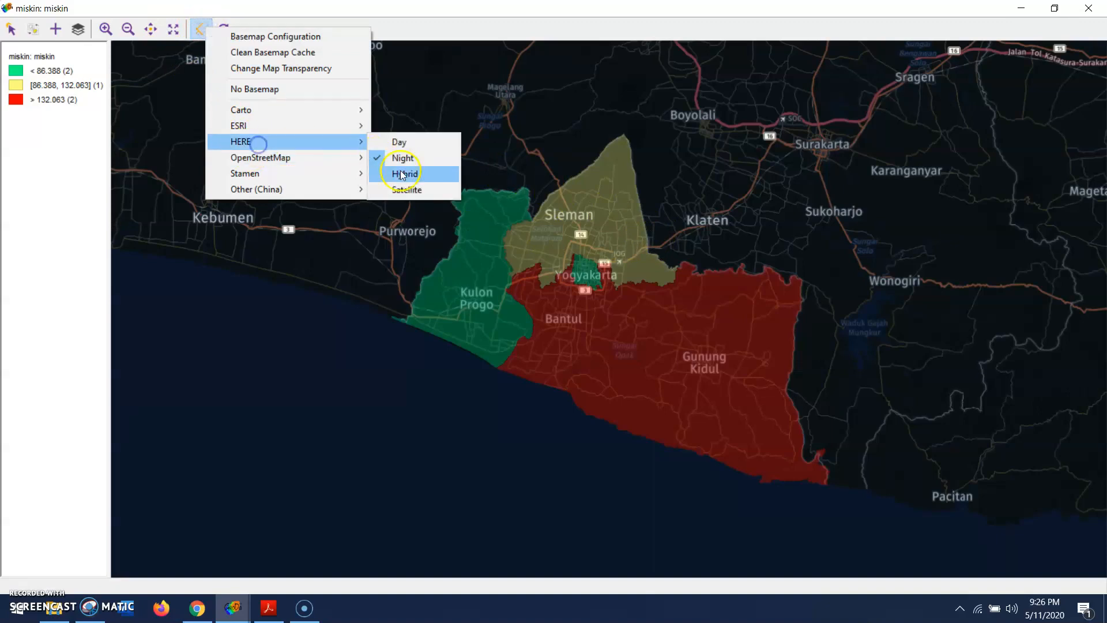
{"action": "left_click", "coordinate": [429, 175]}
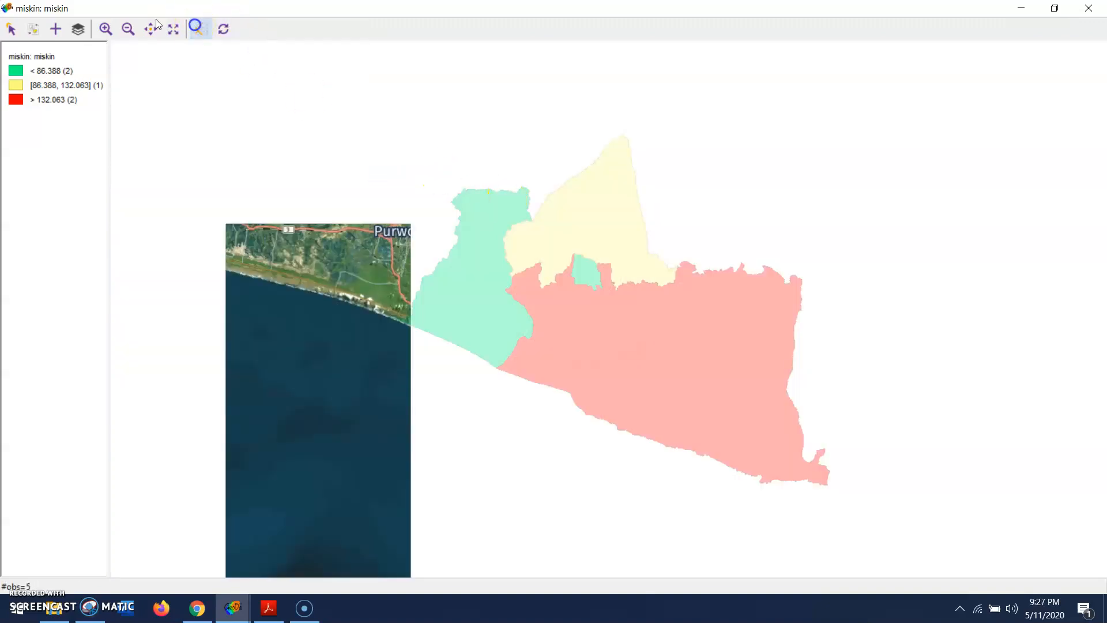
{"action": "left_click", "coordinate": [200, 29]}
{"action": "left_click", "coordinate": [335, 315]}
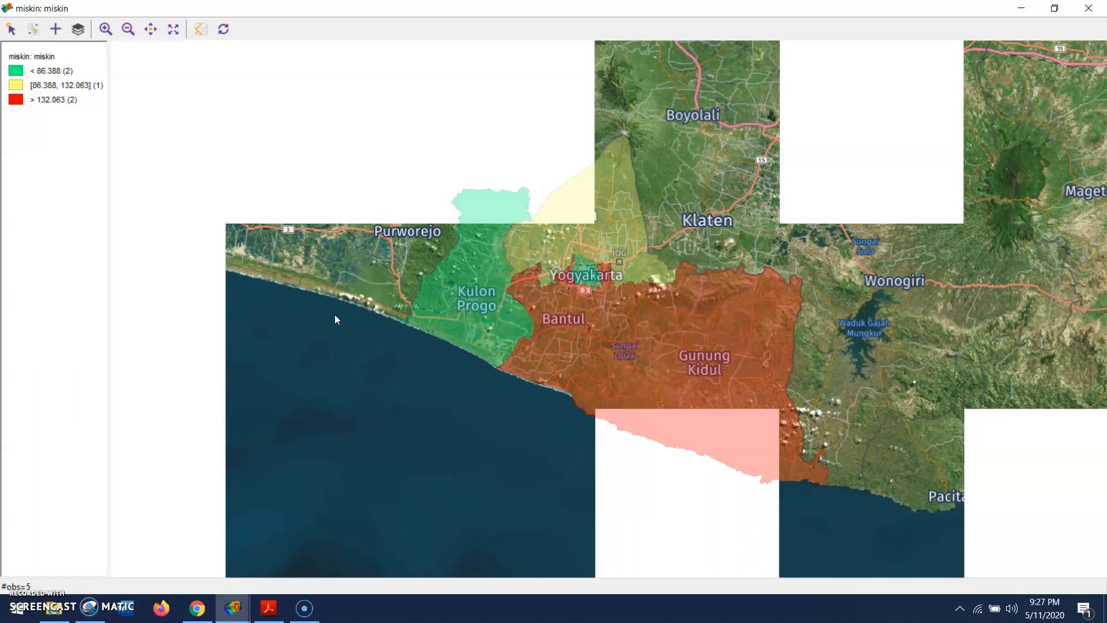
Step: Switch the miskin map's basemap back to ESRI WorldStreetMap
{"action": "left_click", "coordinate": [200, 29]}
{"action": "mouse_move", "coordinate": [270, 121]}
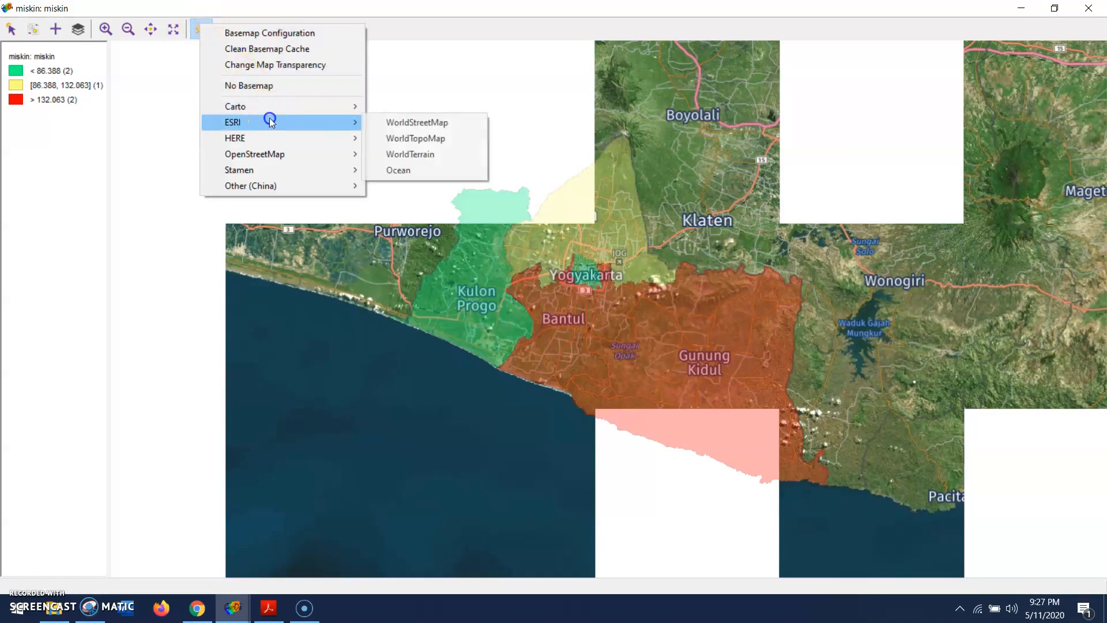
{"action": "left_click", "coordinate": [417, 122]}
Step: Preview the image layout of the miskin map with its legend and basemap, and close the preview without saving
{"action": "left_click", "coordinate": [195, 28]}
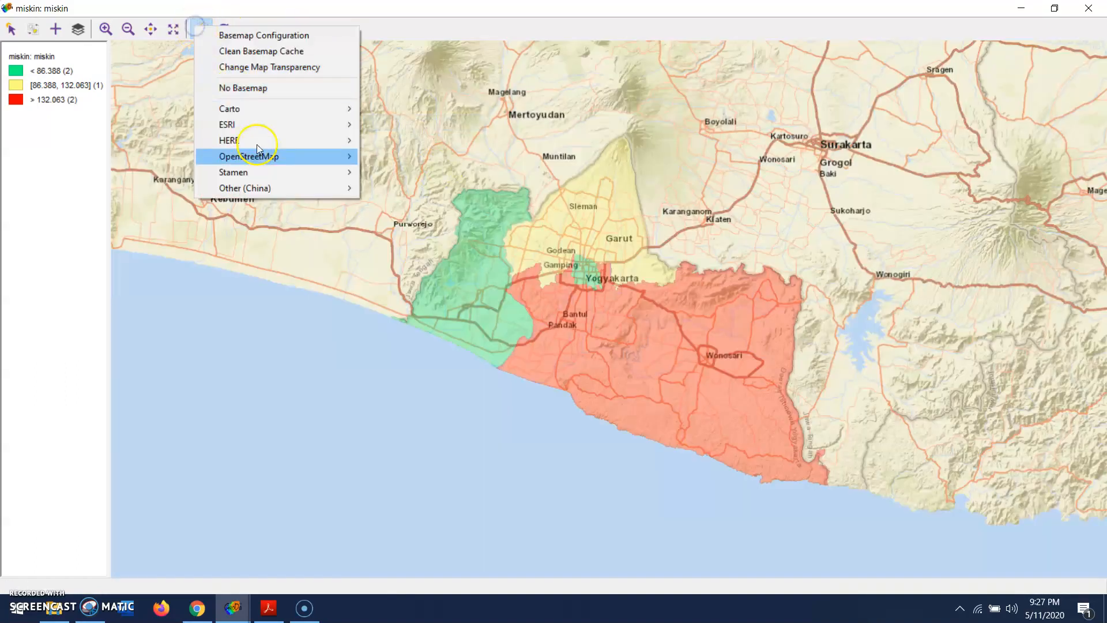
{"action": "left_click", "coordinate": [513, 406]}
{"action": "right_click", "coordinate": [632, 241]}
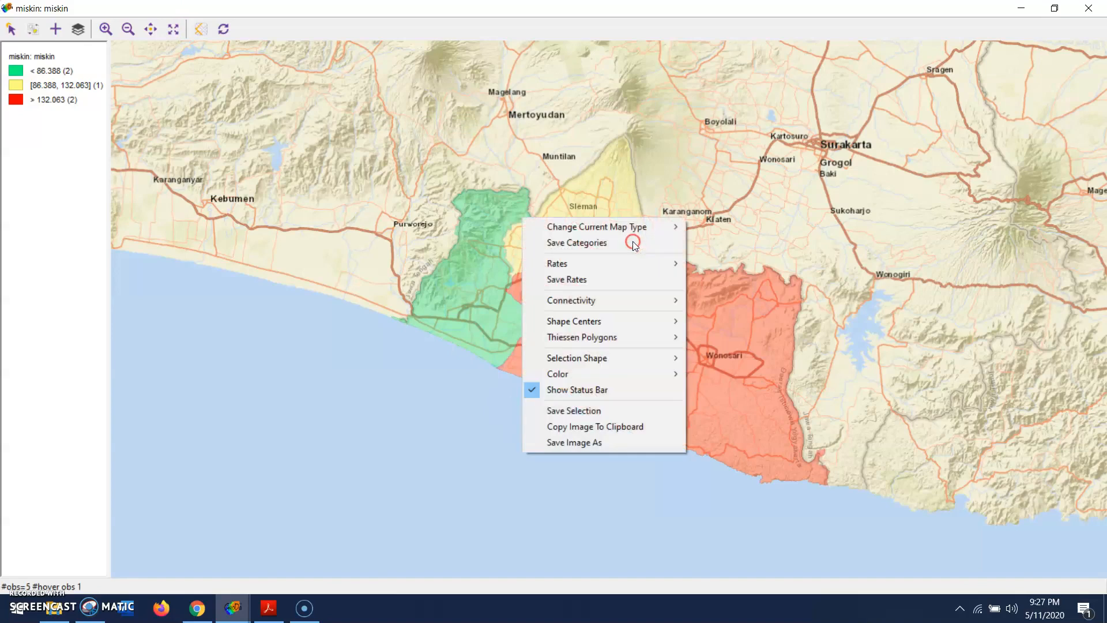
{"action": "left_click", "coordinate": [627, 440]}
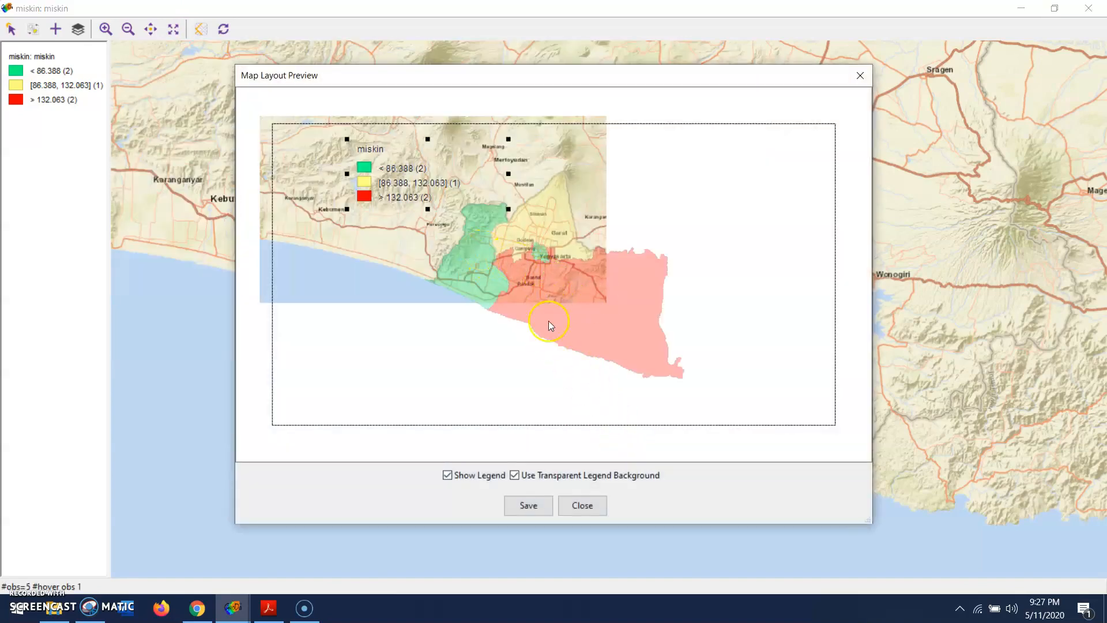
{"action": "left_click", "coordinate": [583, 506]}
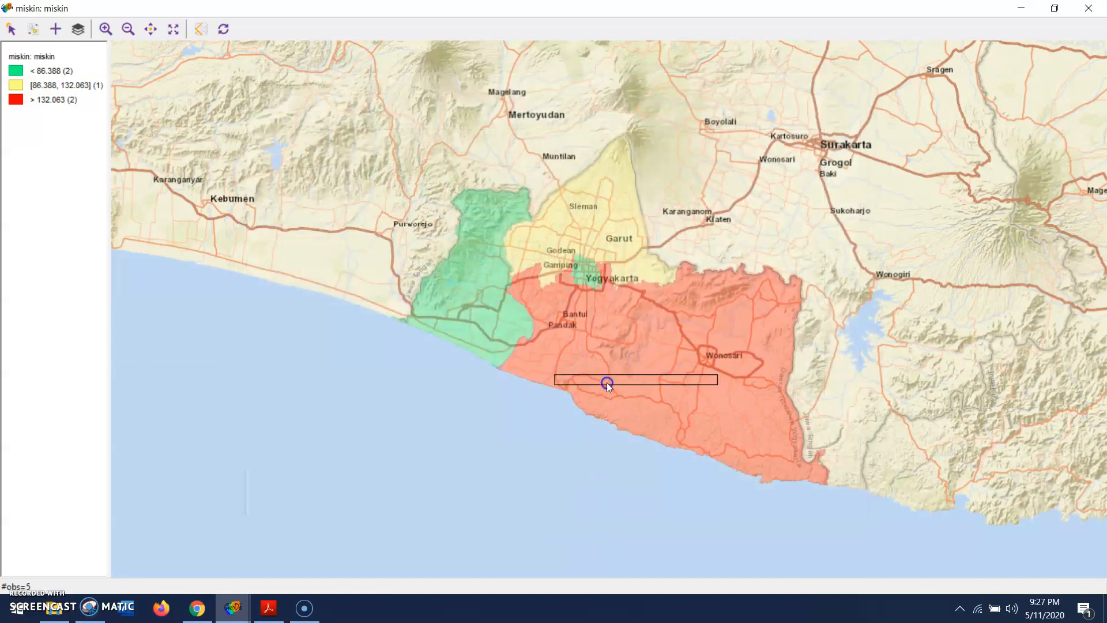
{"action": "left_click", "coordinate": [528, 448]}
{"action": "right_click", "coordinate": [568, 142]}
{"action": "left_click", "coordinate": [676, 164]}
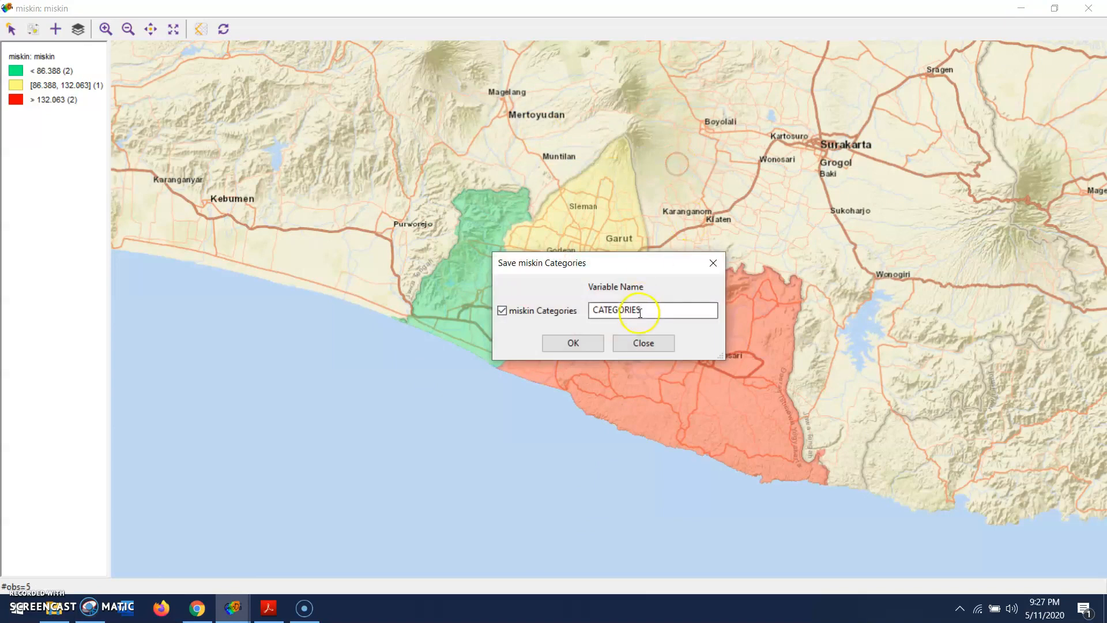
{"action": "left_click", "coordinate": [713, 262]}
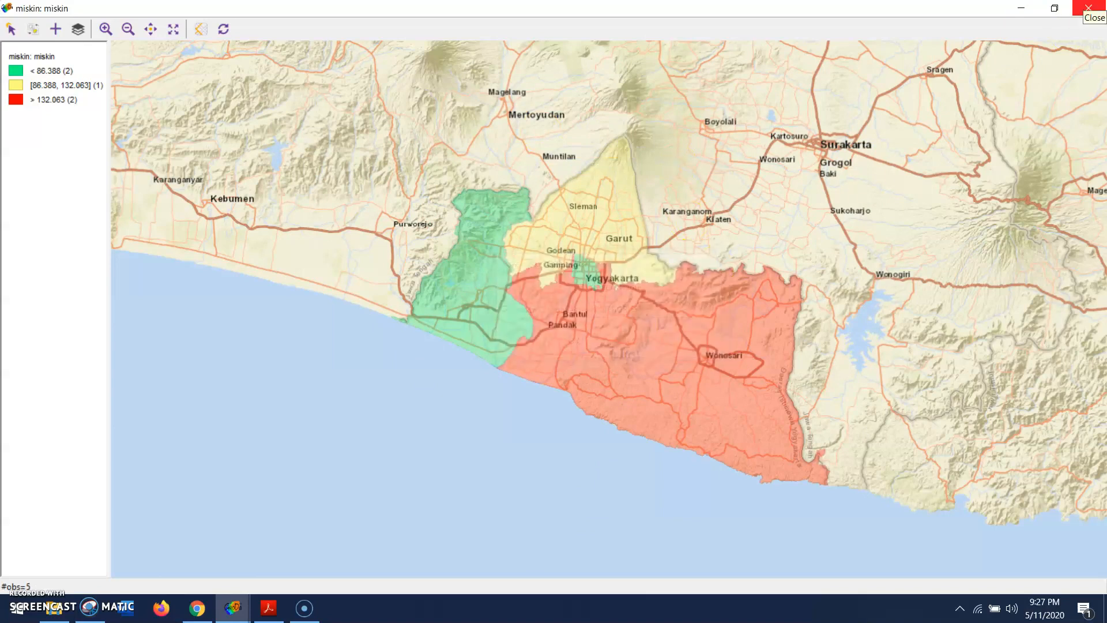
Step: Close the miskin map and create a scatter plot with IPM as the independent variable and miskin as the dependent variable
{"action": "left_click", "coordinate": [1088, 7]}
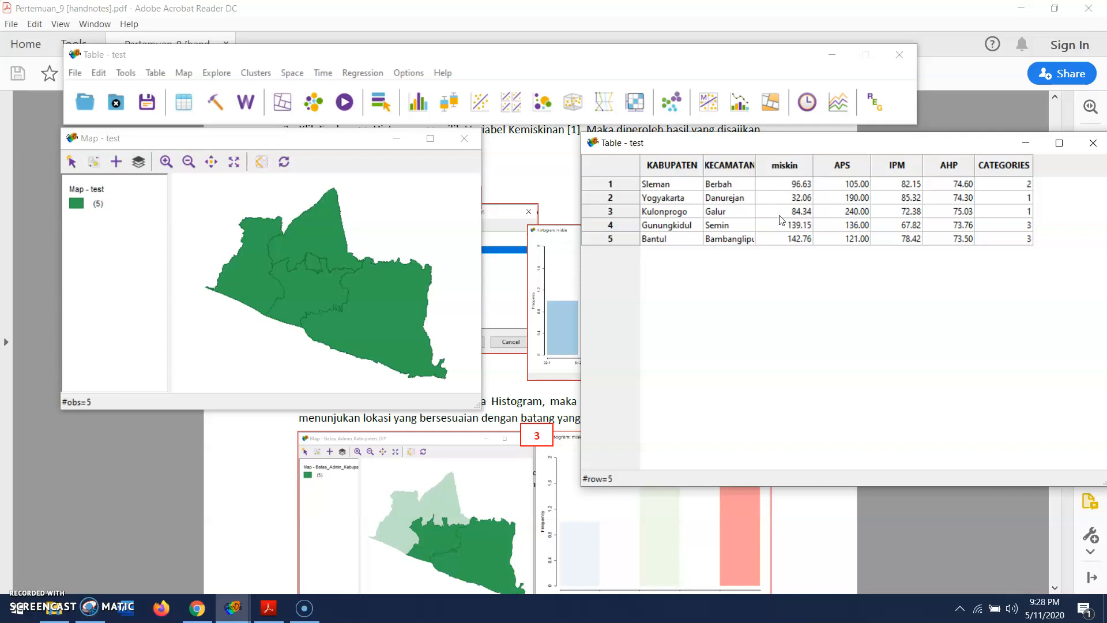
{"action": "left_click", "coordinate": [173, 49]}
{"action": "left_click", "coordinate": [218, 73]}
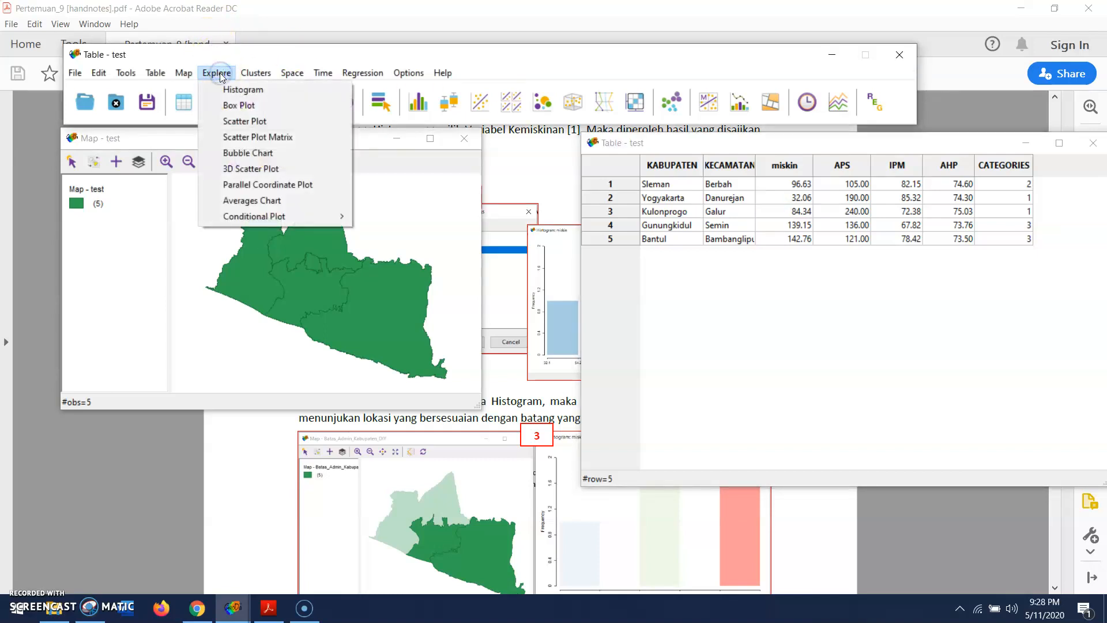
{"action": "left_click", "coordinate": [236, 122]}
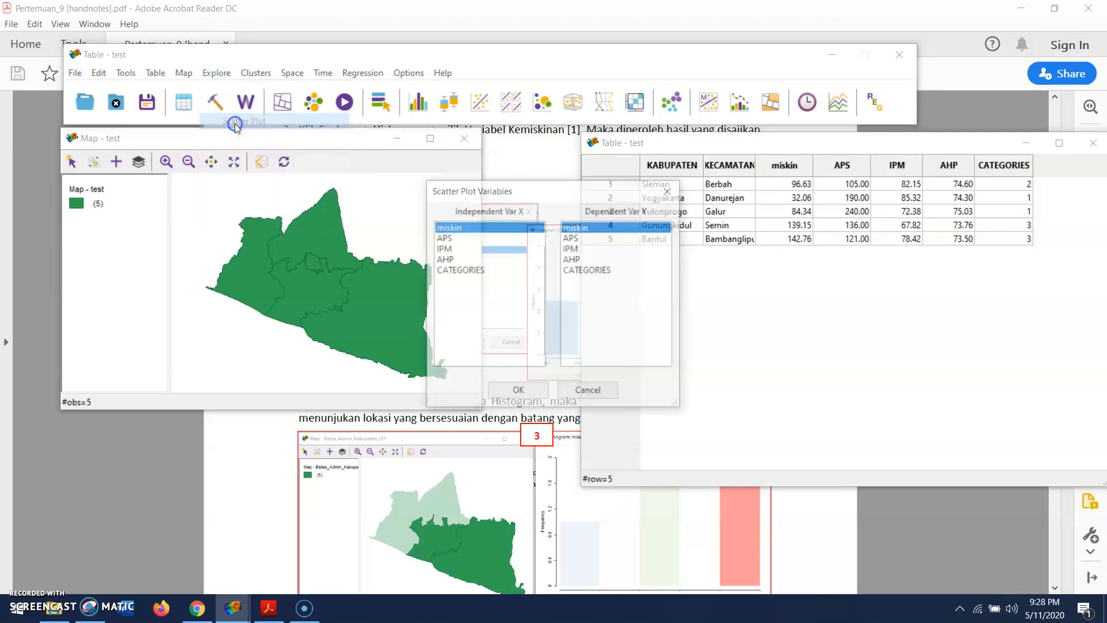
{"action": "left_click", "coordinate": [467, 249]}
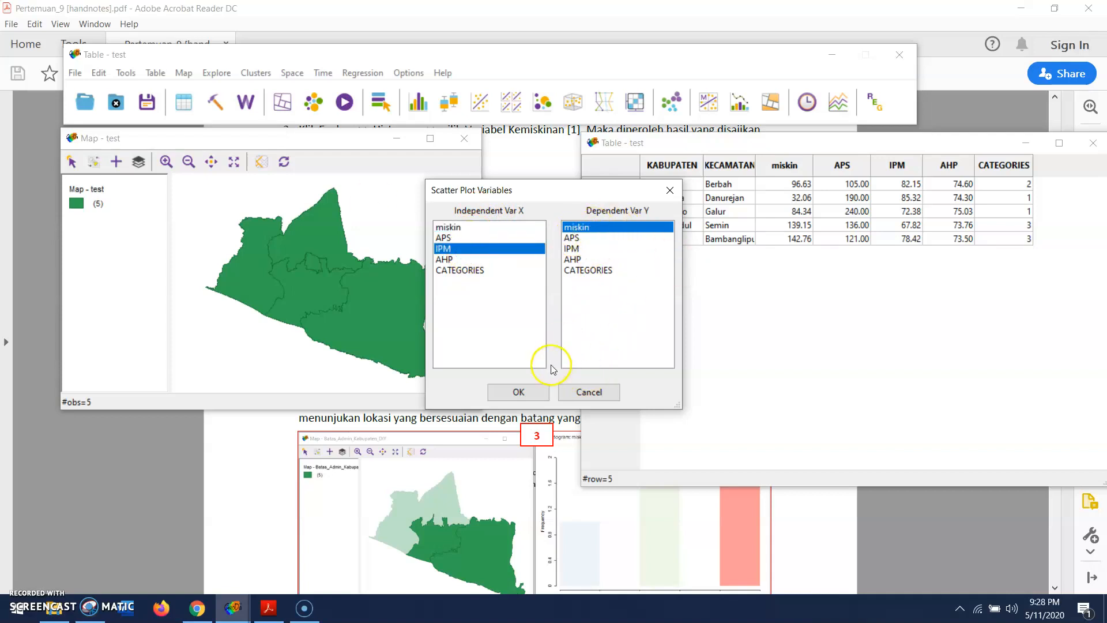
{"action": "left_click", "coordinate": [535, 394]}
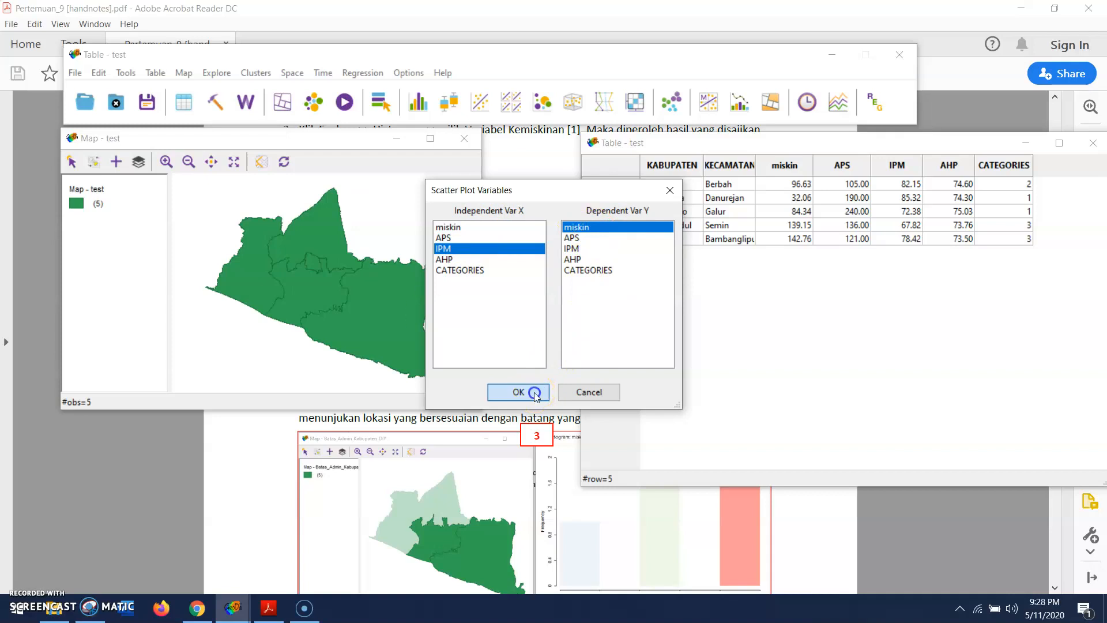
Step: Reposition and enlarge the IPM and miskin scatter plot window to examine its regression line and statistics table
{"action": "left_click_drag", "start_coordinate": [309, 87], "coordinate": [596, 116]}
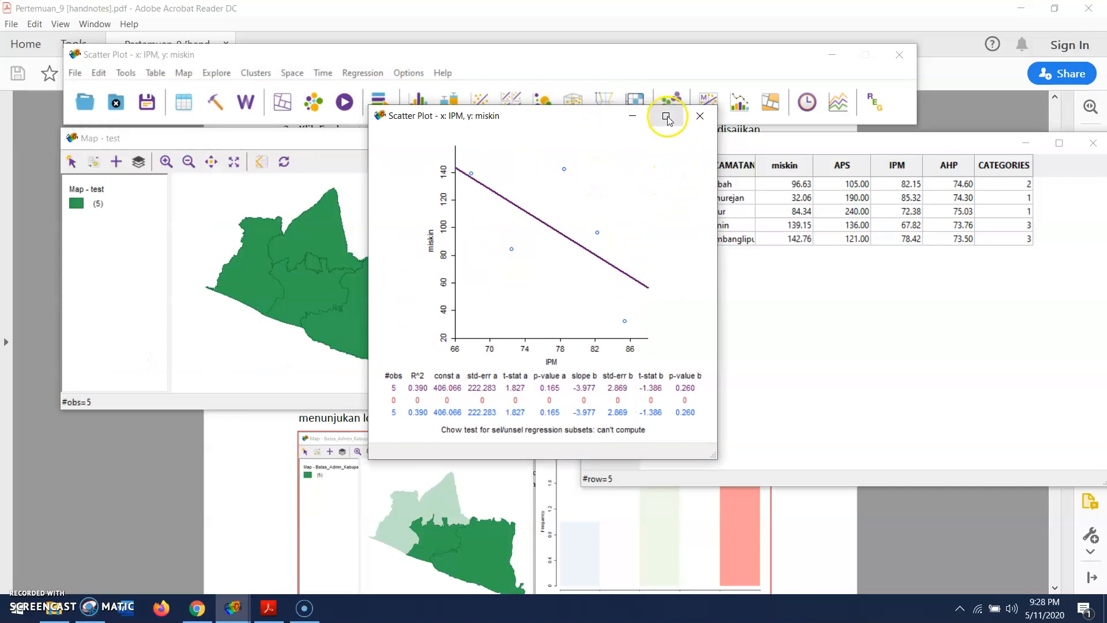
{"action": "left_click_drag", "start_coordinate": [713, 455], "coordinate": [924, 544]}
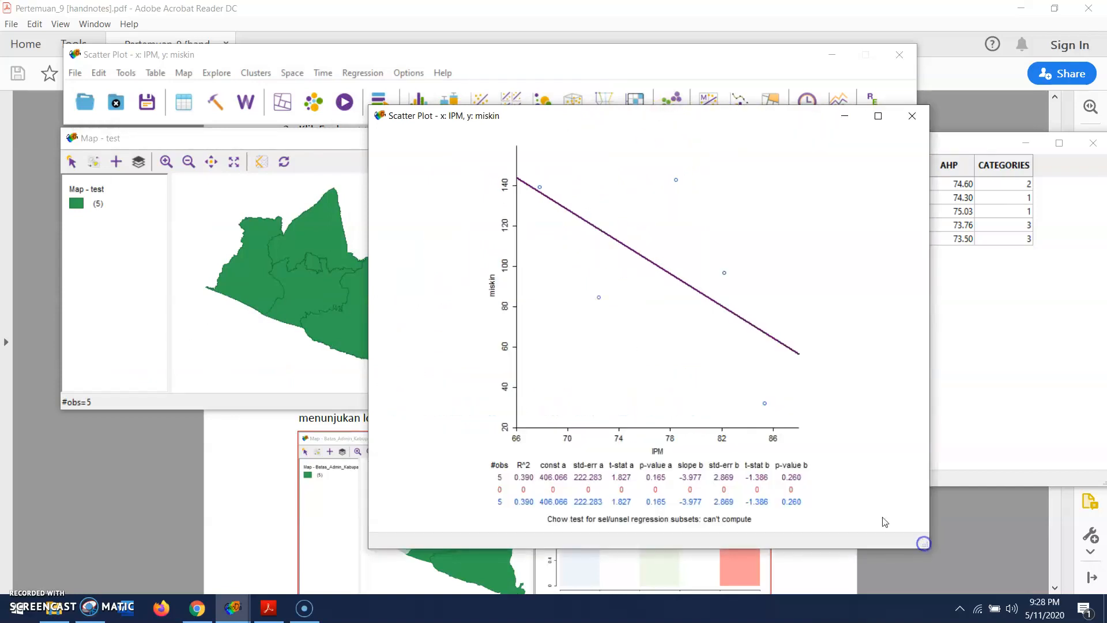
{"action": "left_click_drag", "start_coordinate": [645, 472], "coordinate": [702, 455]}
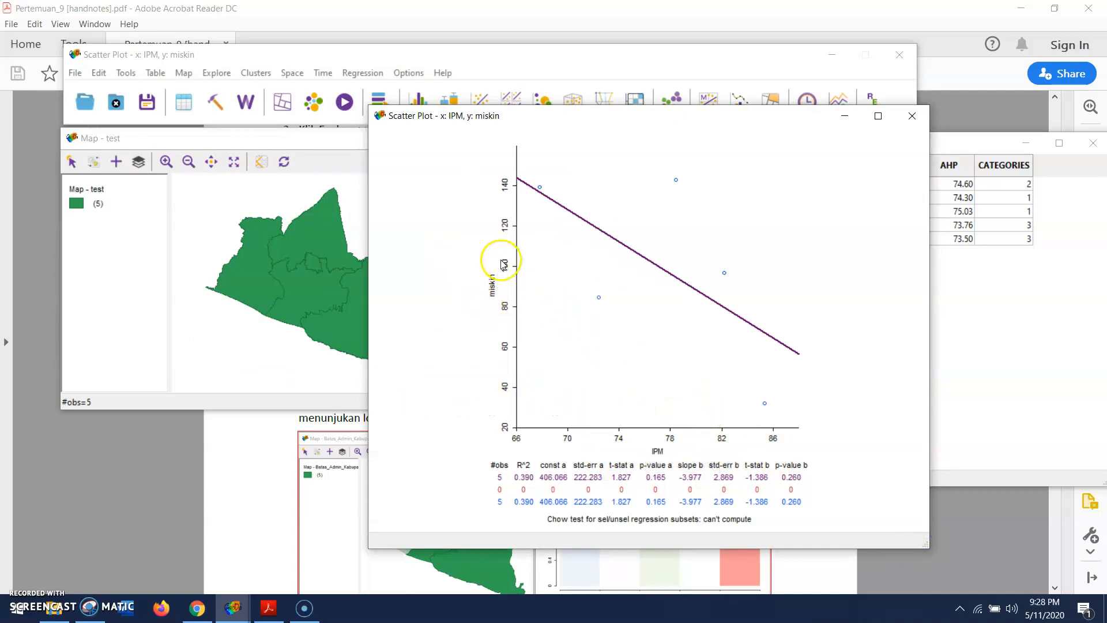